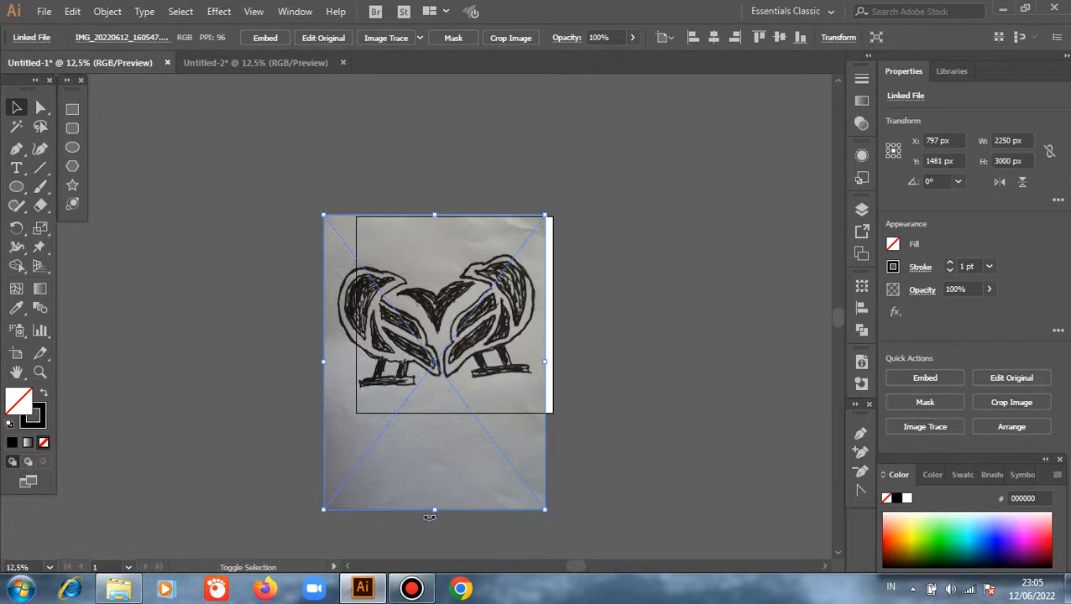
Scale the sketch photo down proportionally to about 1005 × 1340 px and center it horizontally and vertically on the artboard
drag(437, 512, 436, 347)
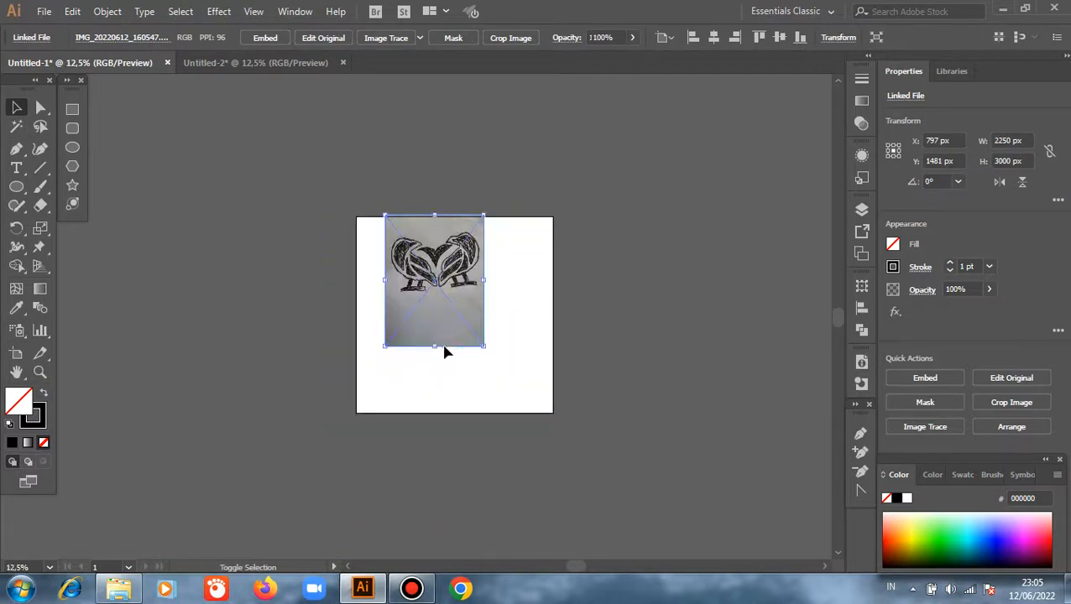
click(697, 36)
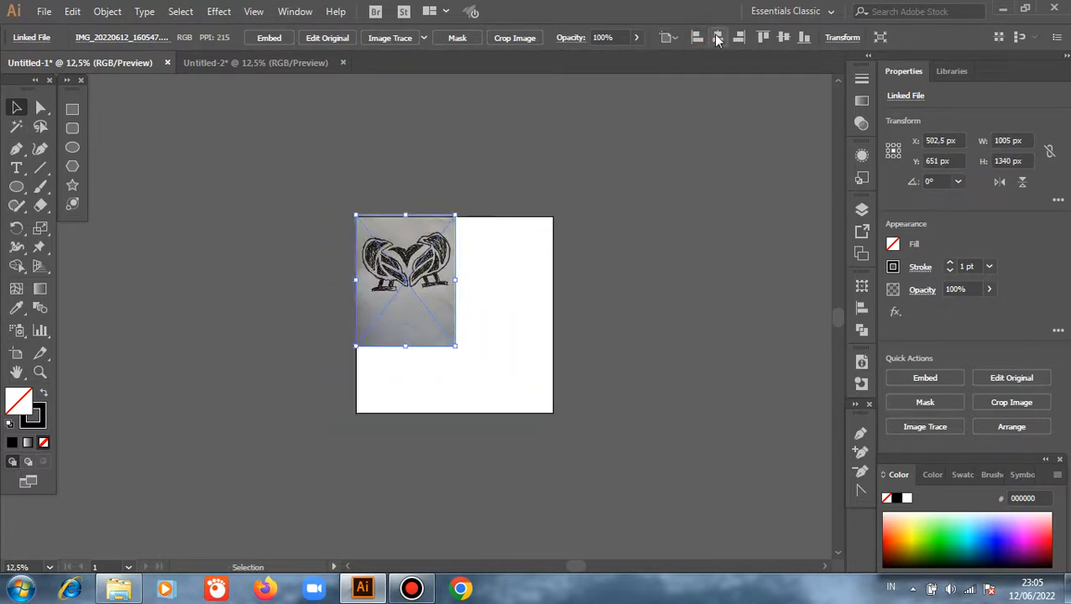
click(719, 37)
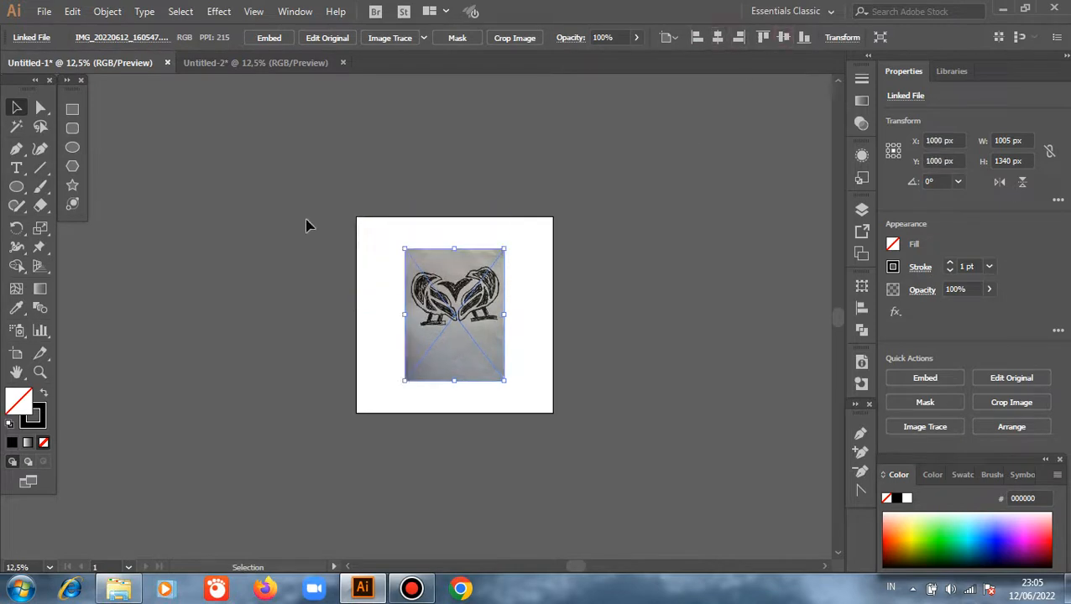
click(86, 248)
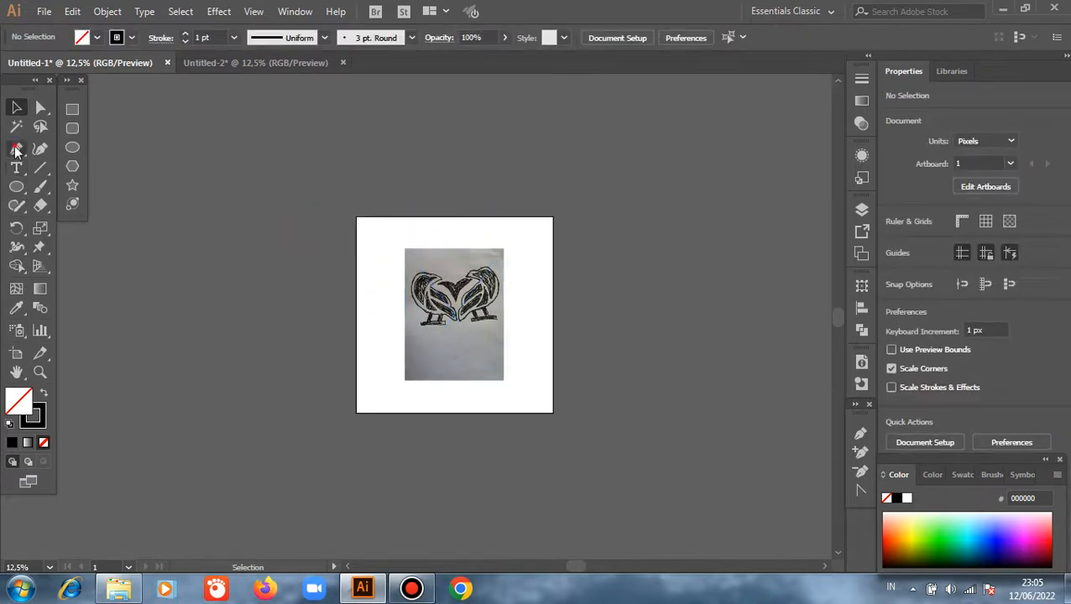
Start the left bird's outline with the Pen tool, tracing from the beak tip through the throat notch and along the wing edge to its lower tip
click(16, 147)
scroll(386, 261, up, 2)
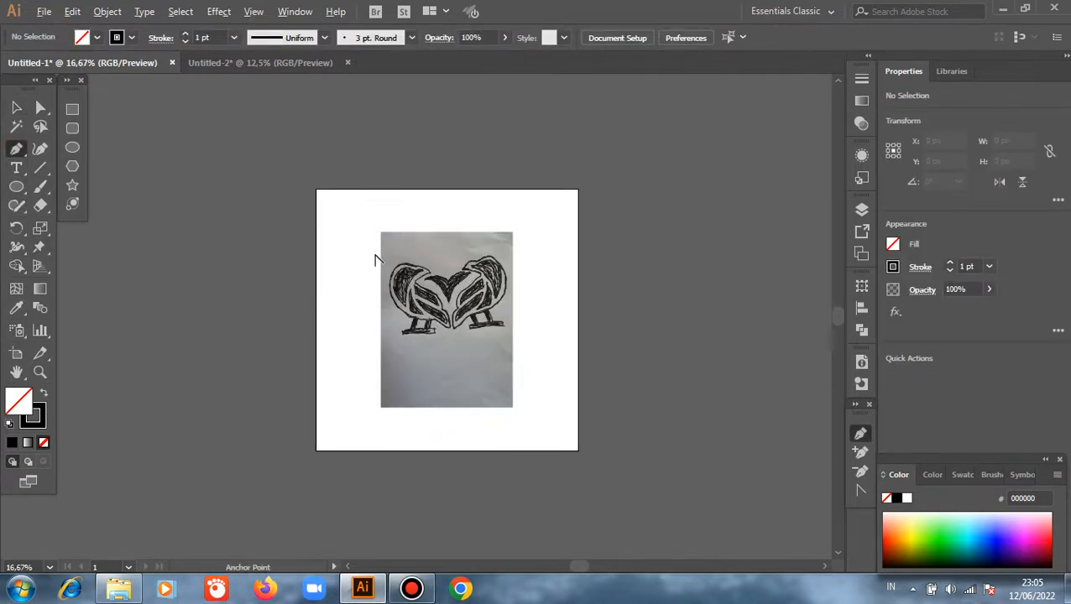
scroll(464, 324, up, 2)
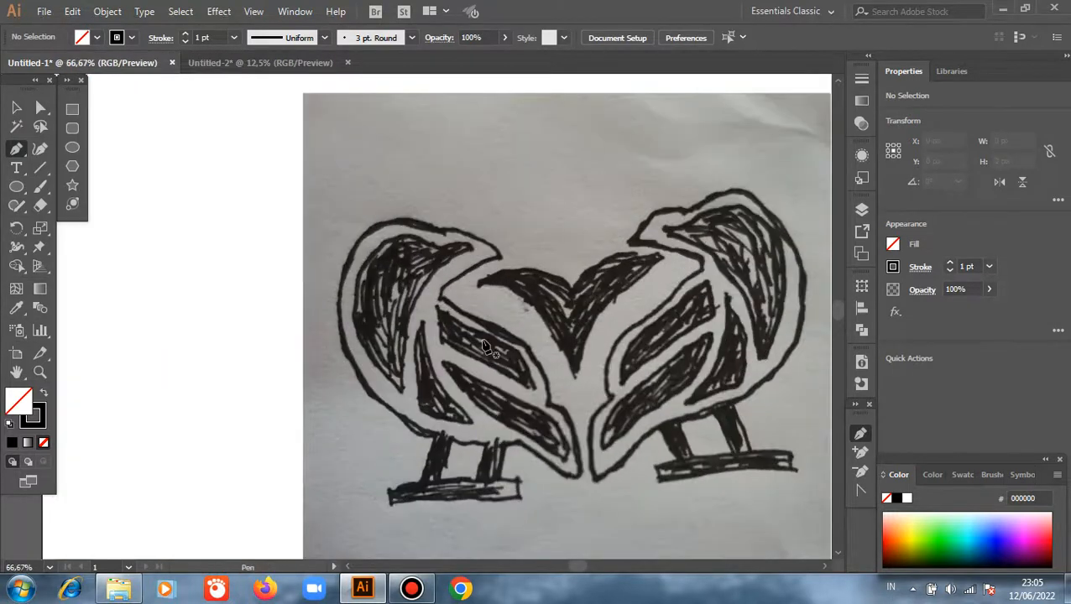
scroll(484, 345, down, 2)
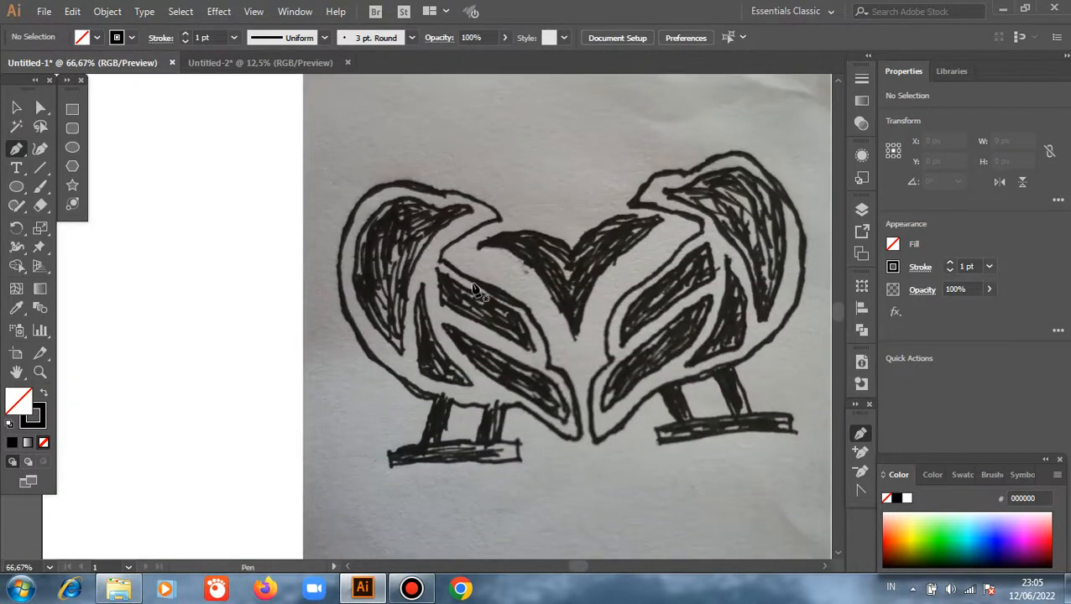
click(500, 220)
drag(443, 250, 529, 315)
click(442, 252)
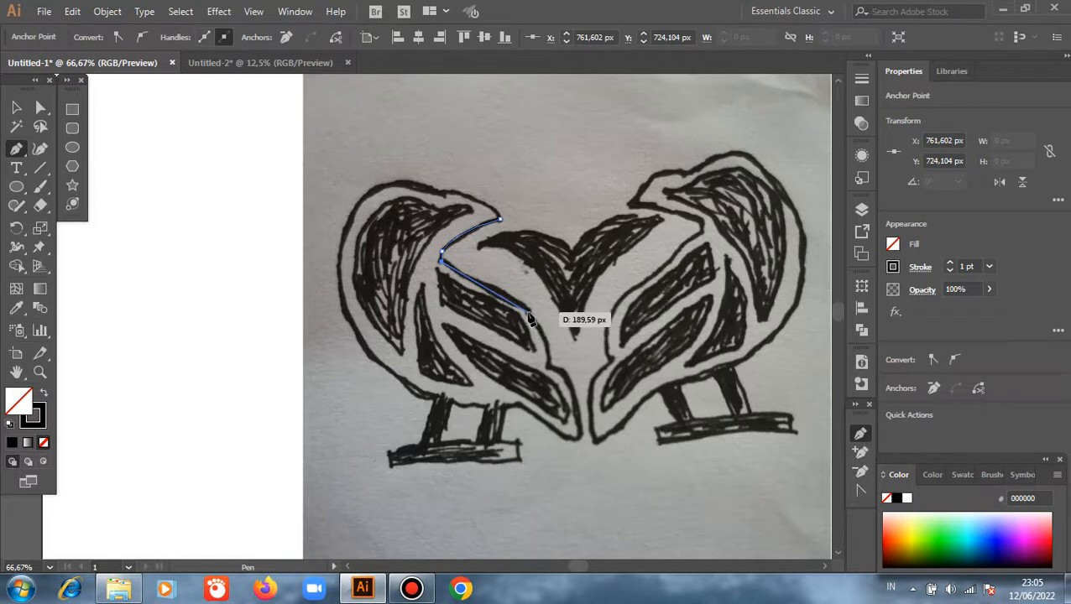
drag(529, 317, 549, 369)
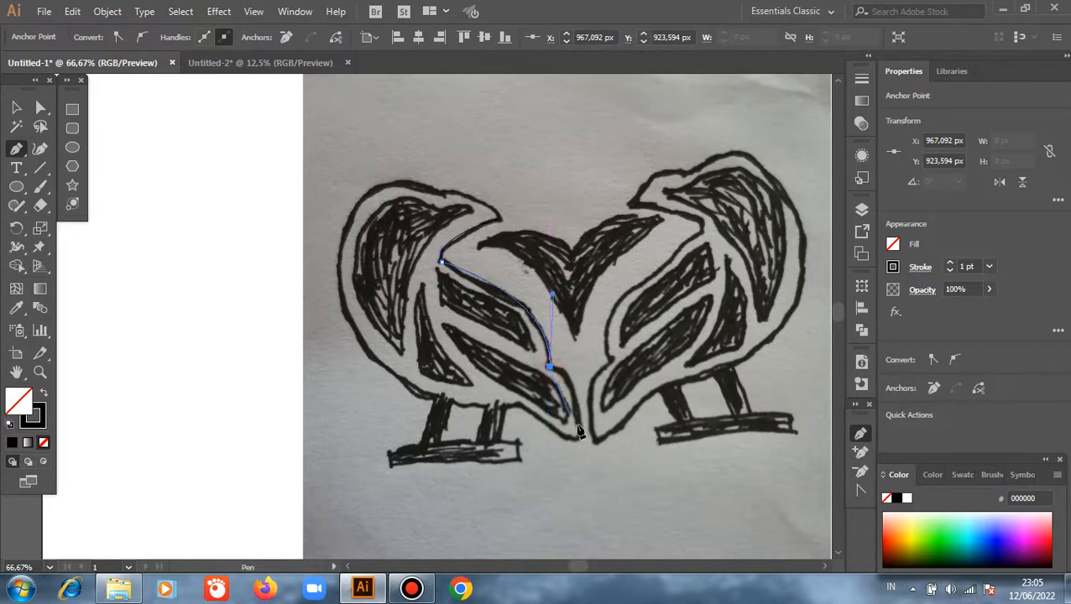
drag(576, 440, 581, 482)
click(578, 437)
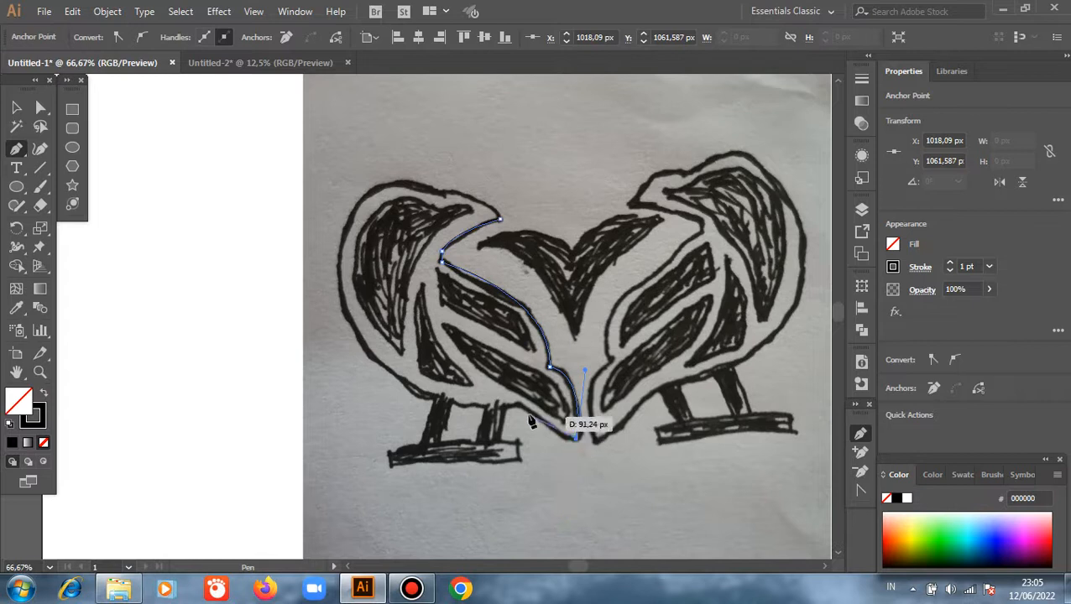
Continue the left bird's outline from the lower wing tip along the underside and around both legs
click(516, 402)
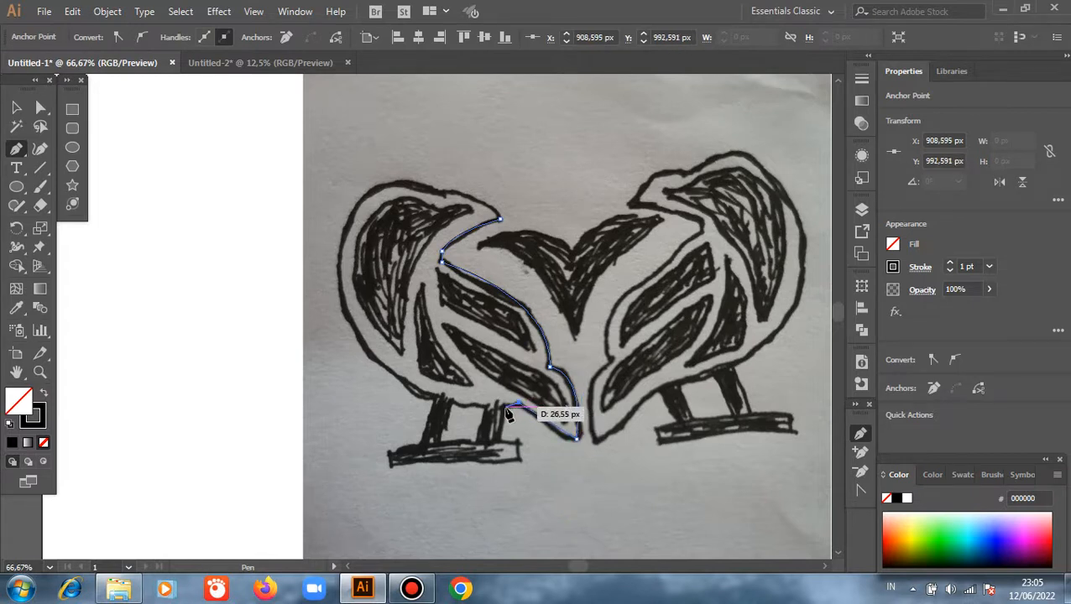
drag(496, 444, 481, 448)
click(478, 443)
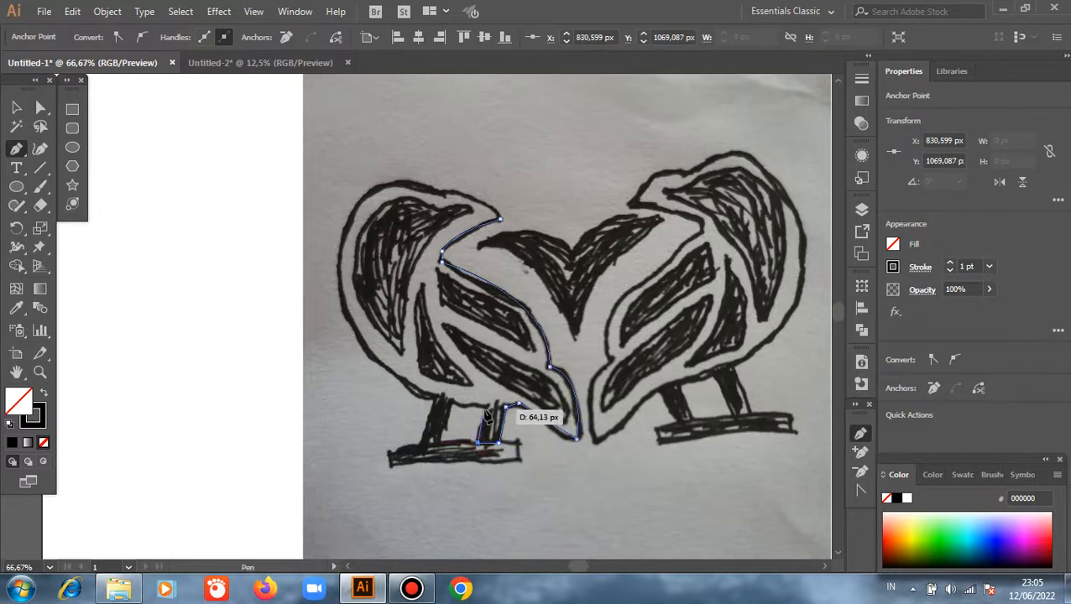
click(485, 406)
click(453, 406)
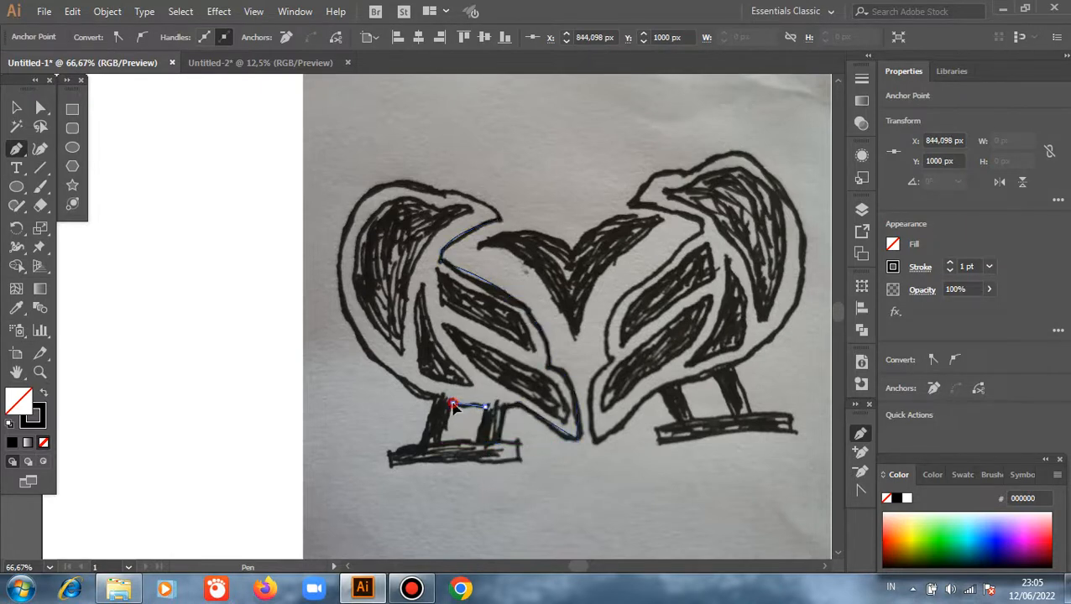
drag(444, 400, 445, 400)
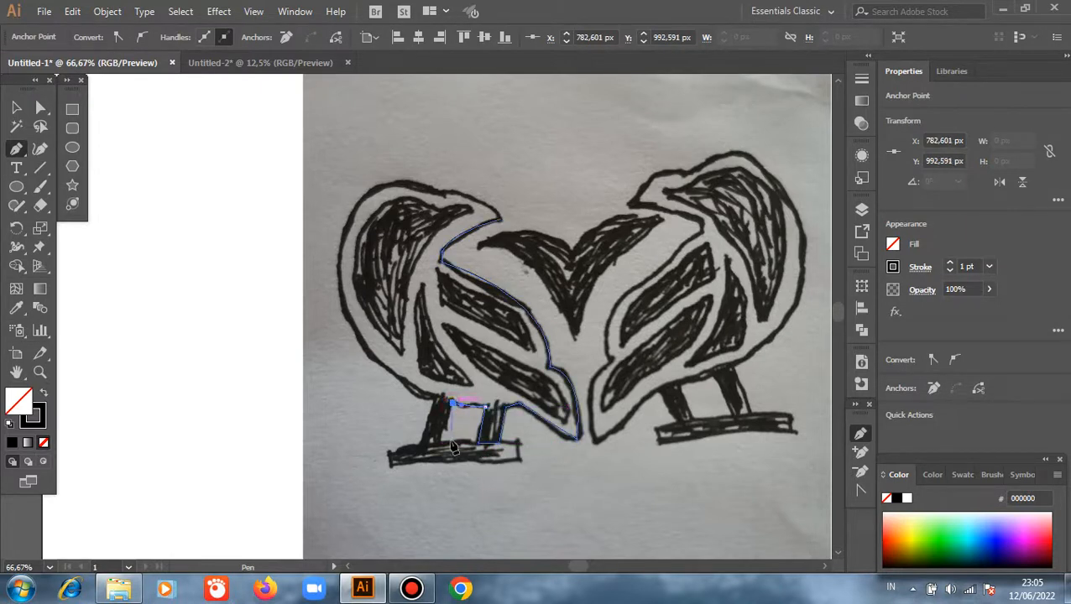
click(420, 442)
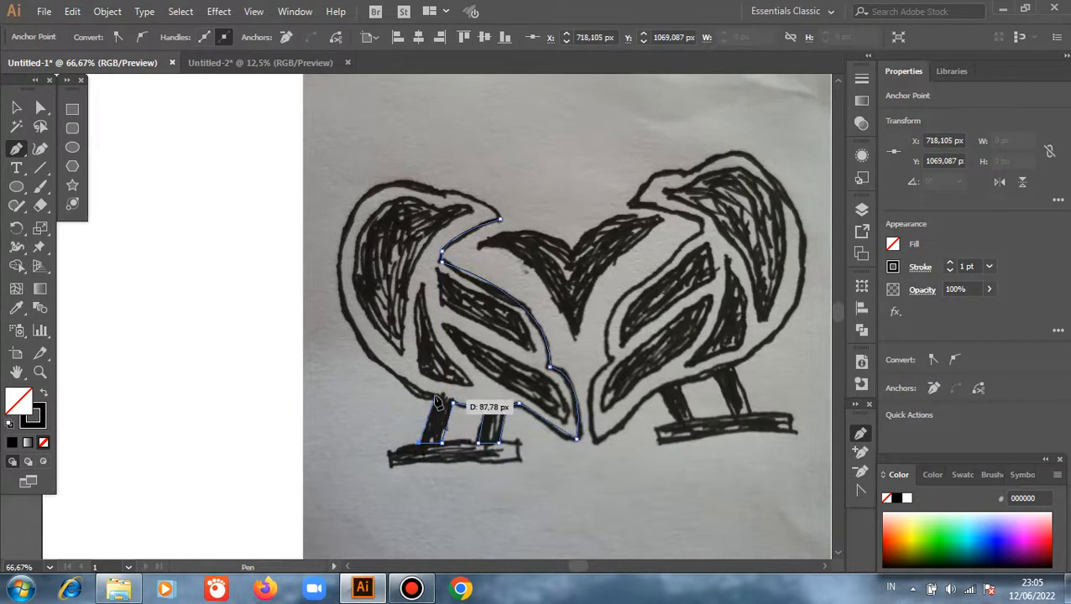
click(436, 398)
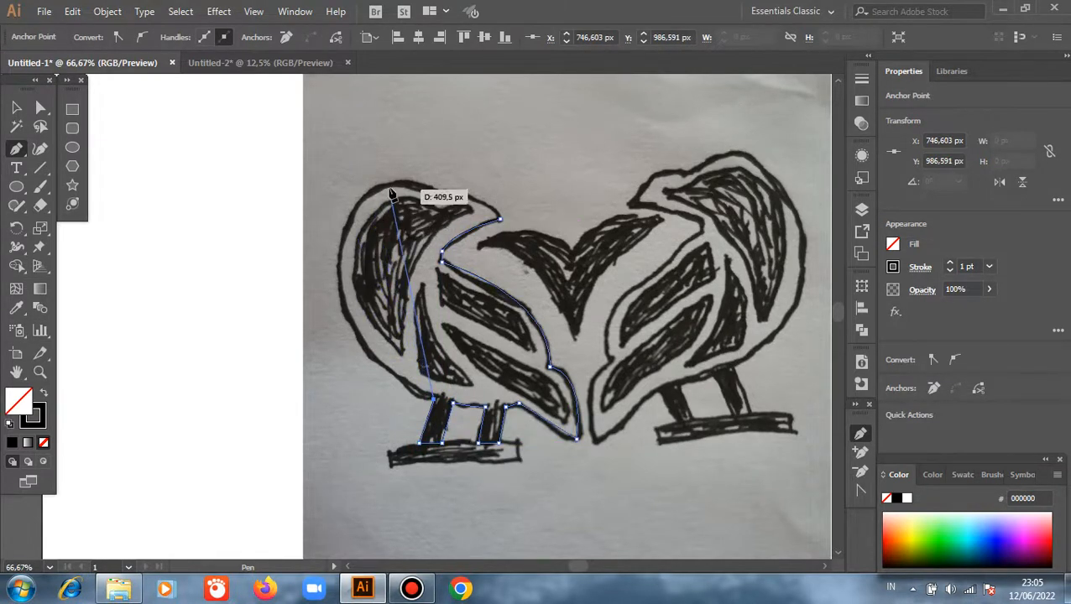
Trace the left bird's curved back and head, closing the outline at the beak tip
drag(370, 192, 471, 140)
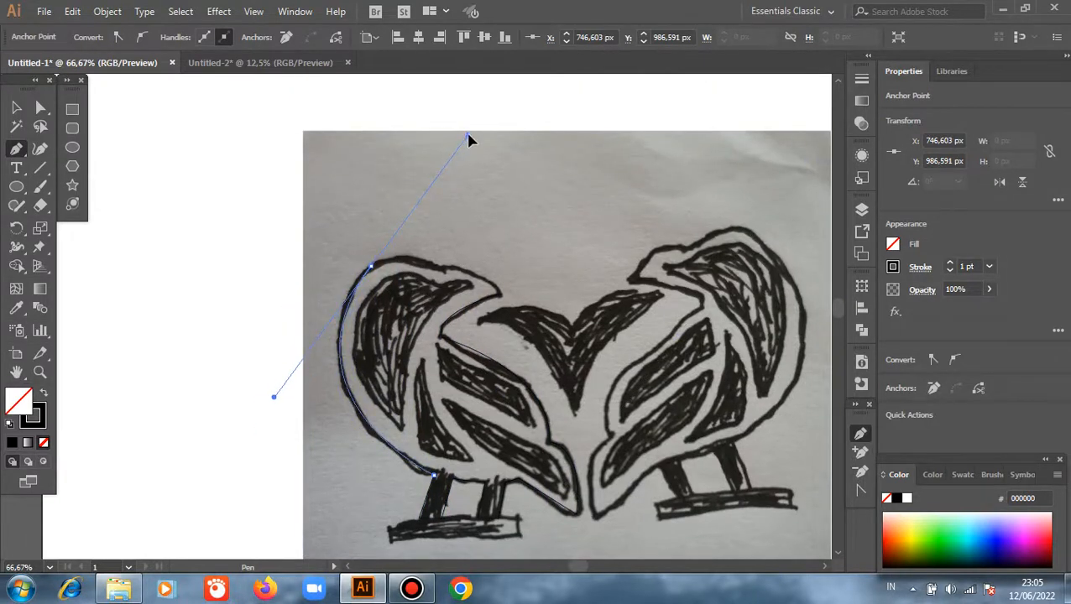
click(371, 267)
click(442, 269)
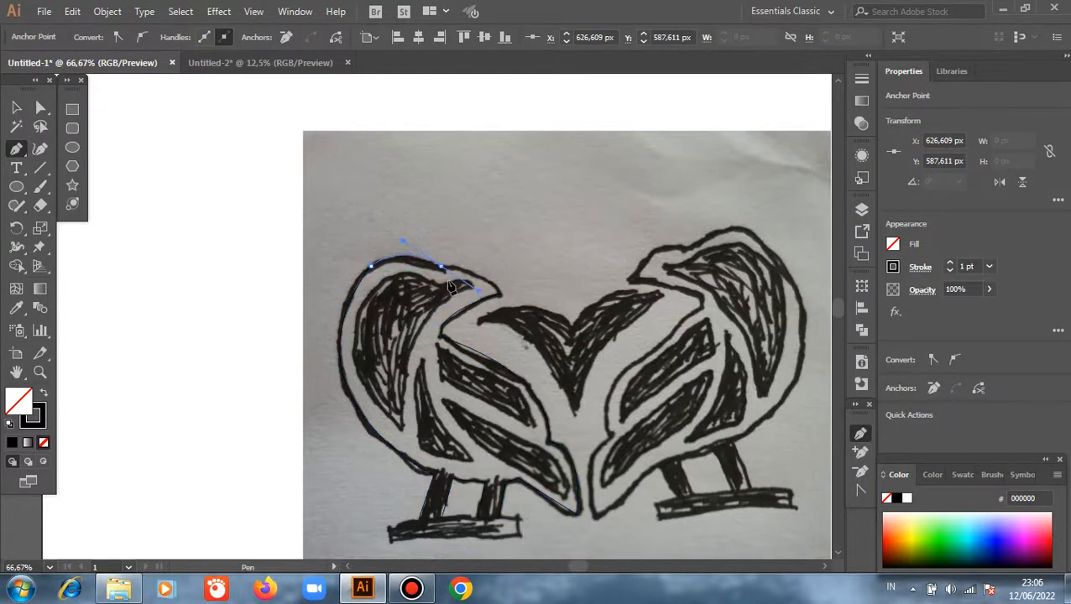
click(442, 270)
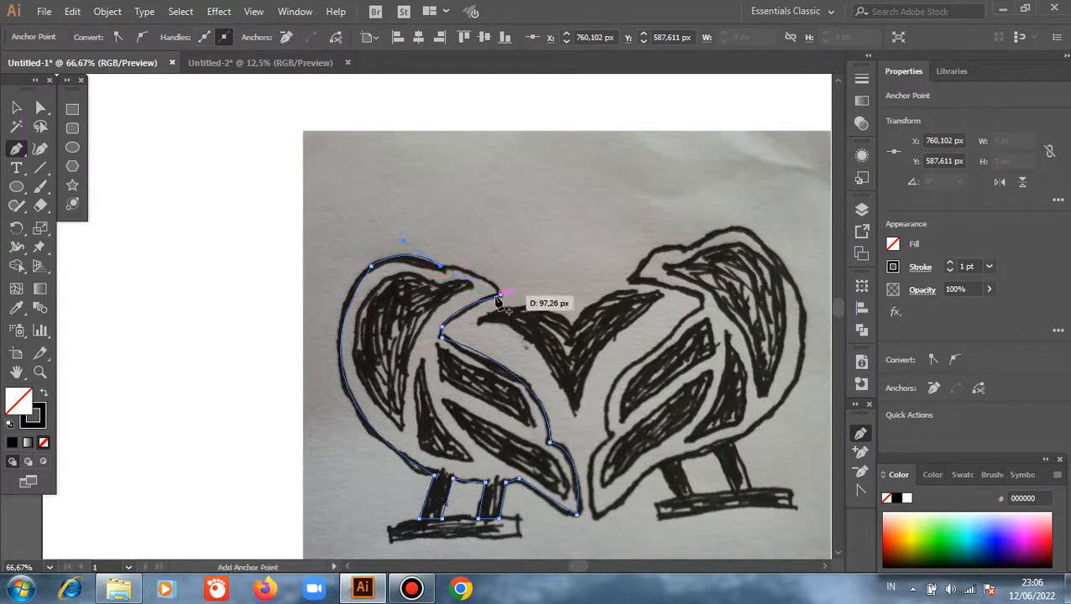
drag(500, 295, 504, 315)
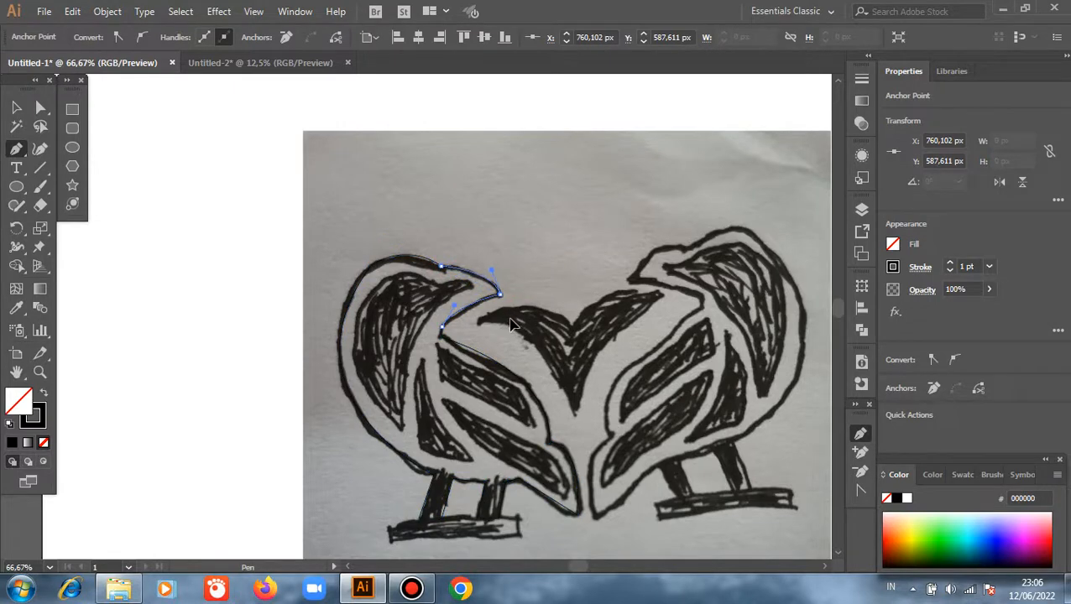
Trace the large shaded crescent inside the left bird's head and back as a closed path
scroll(480, 292, up, 1)
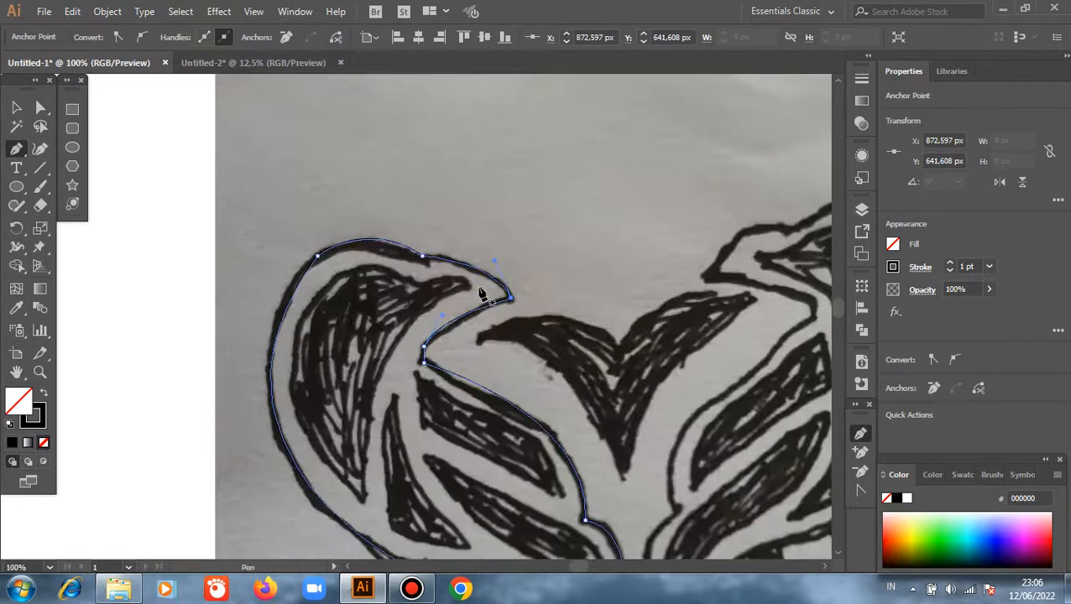
drag(472, 294, 421, 294)
drag(418, 288, 400, 306)
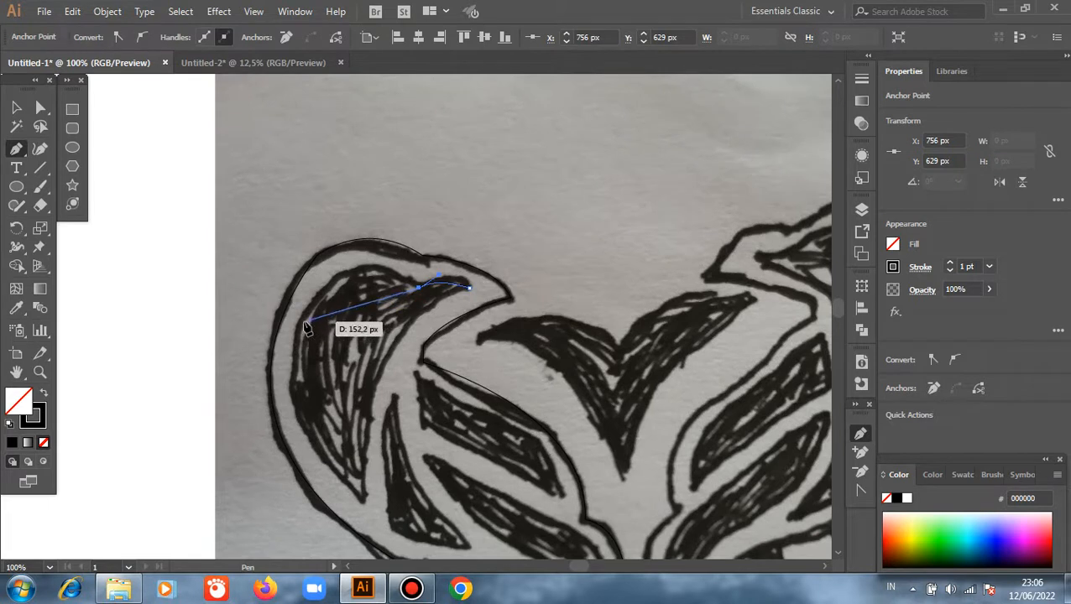
drag(303, 321, 264, 420)
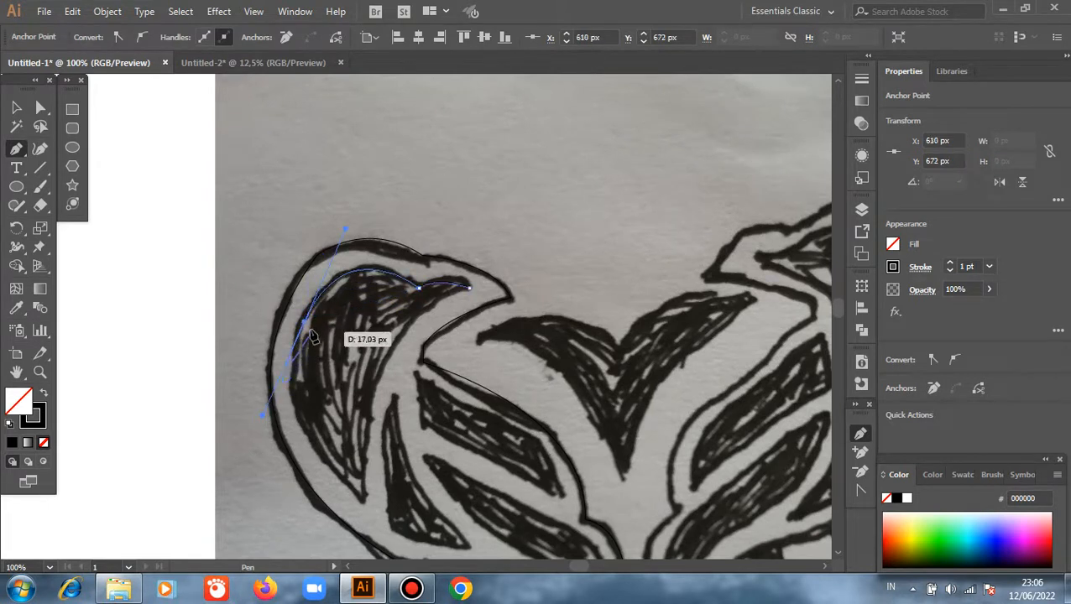
drag(304, 322, 464, 522)
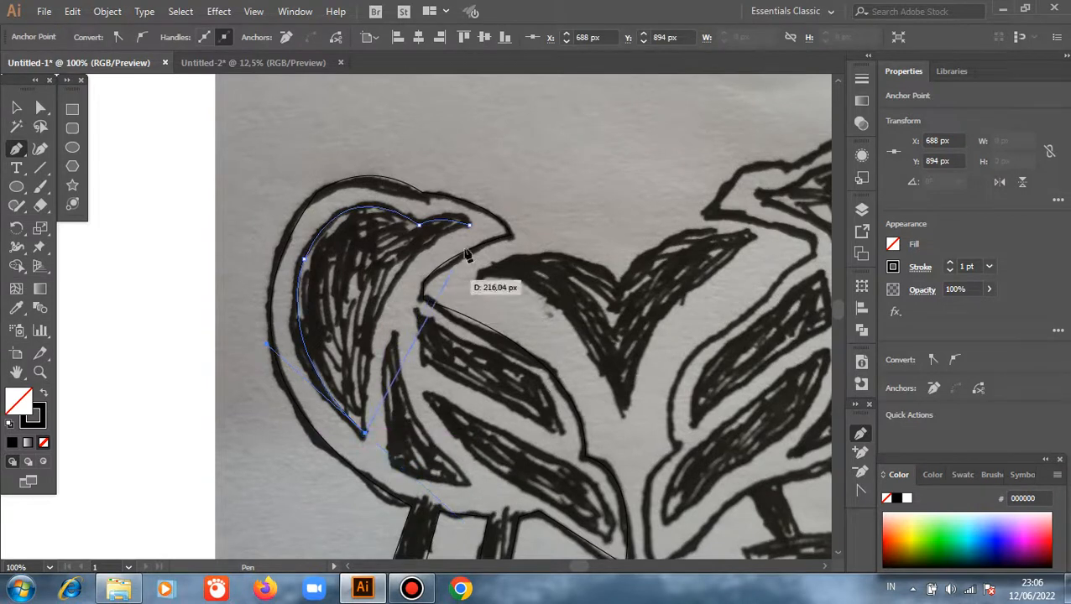
drag(468, 225, 593, 191)
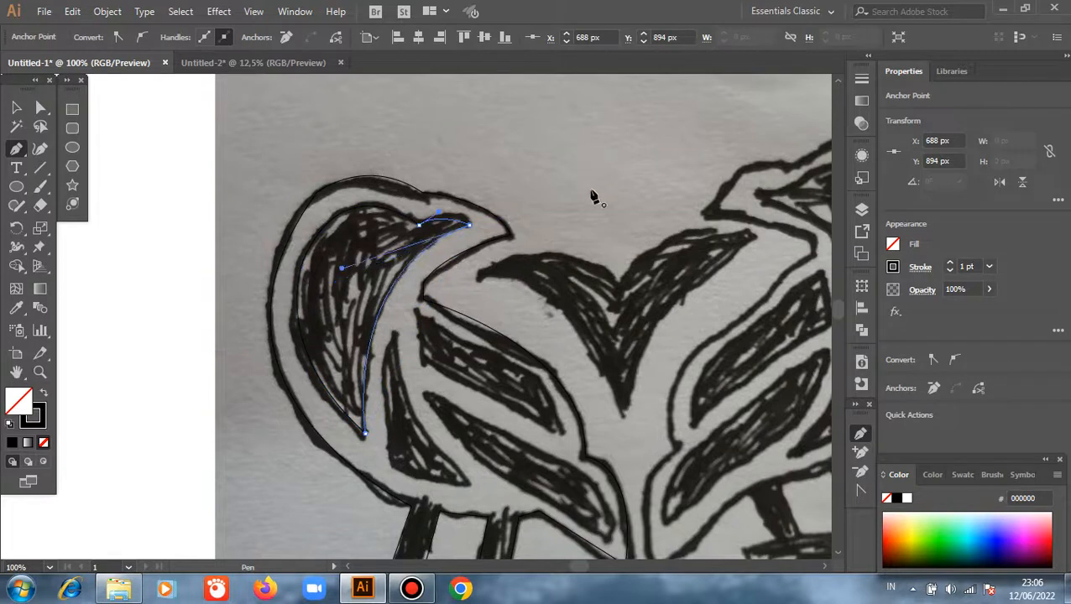
Trace the small shaded triangular shape between the left bird's crescent and wing feathers as a closed path
click(395, 337)
click(468, 481)
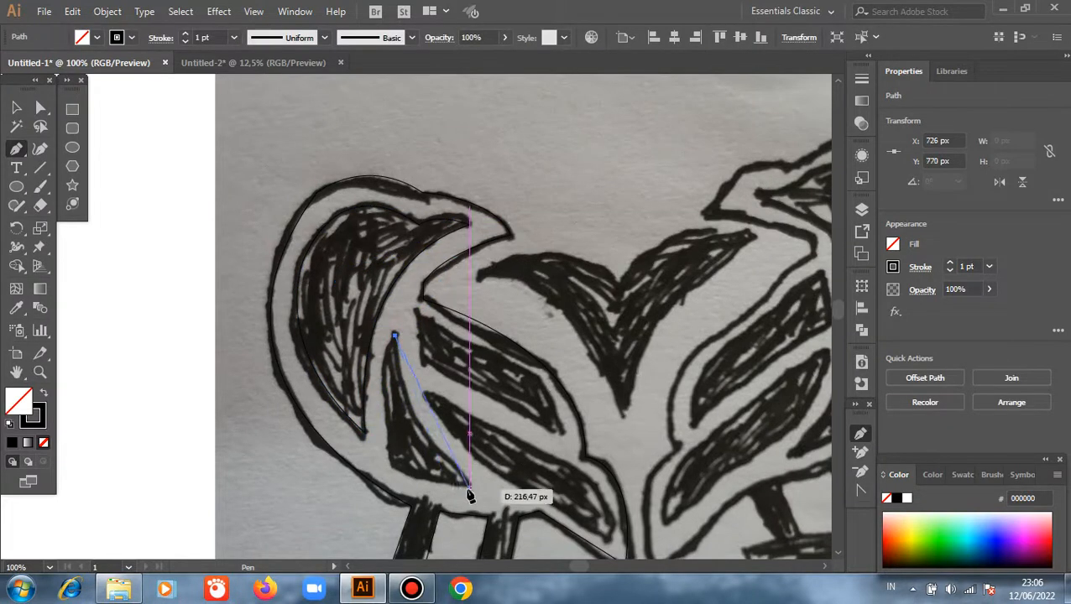
drag(520, 525, 423, 299)
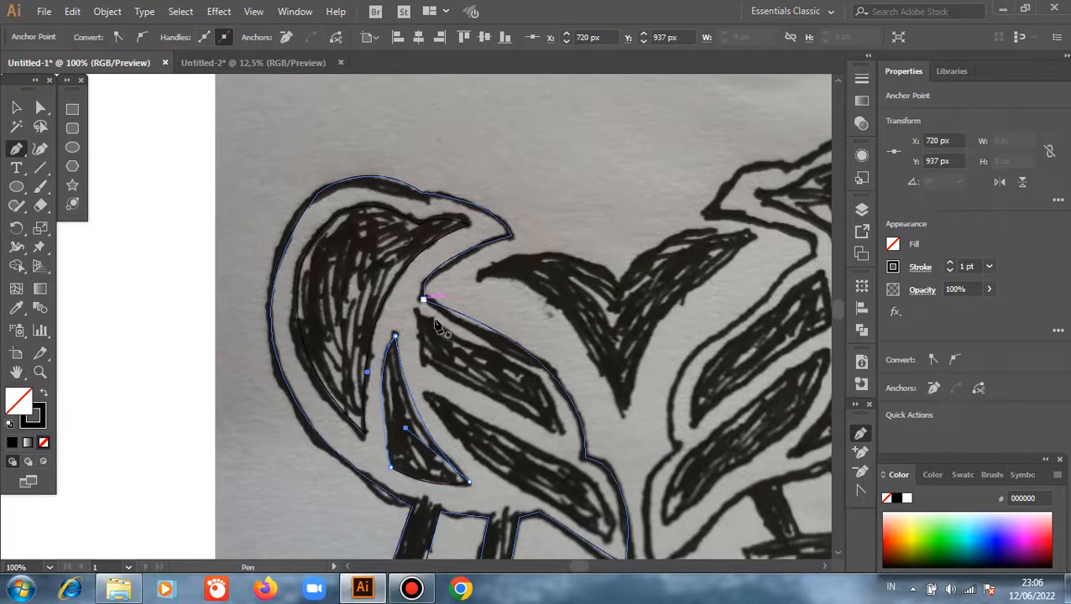
Trace the left bird's upper shaded wing feather as a closed path
click(417, 317)
click(422, 362)
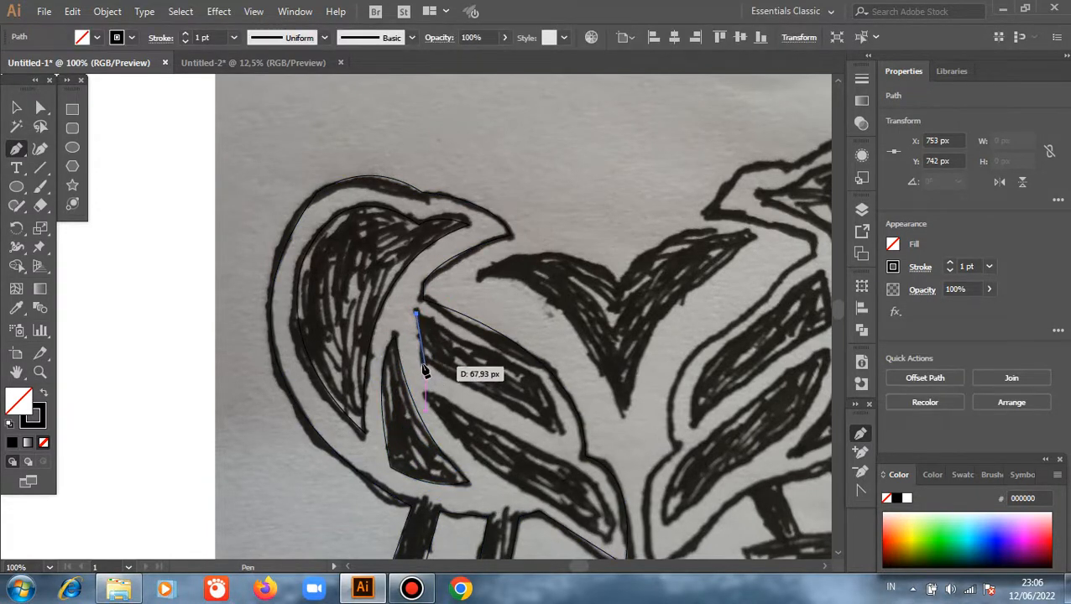
drag(558, 433, 537, 378)
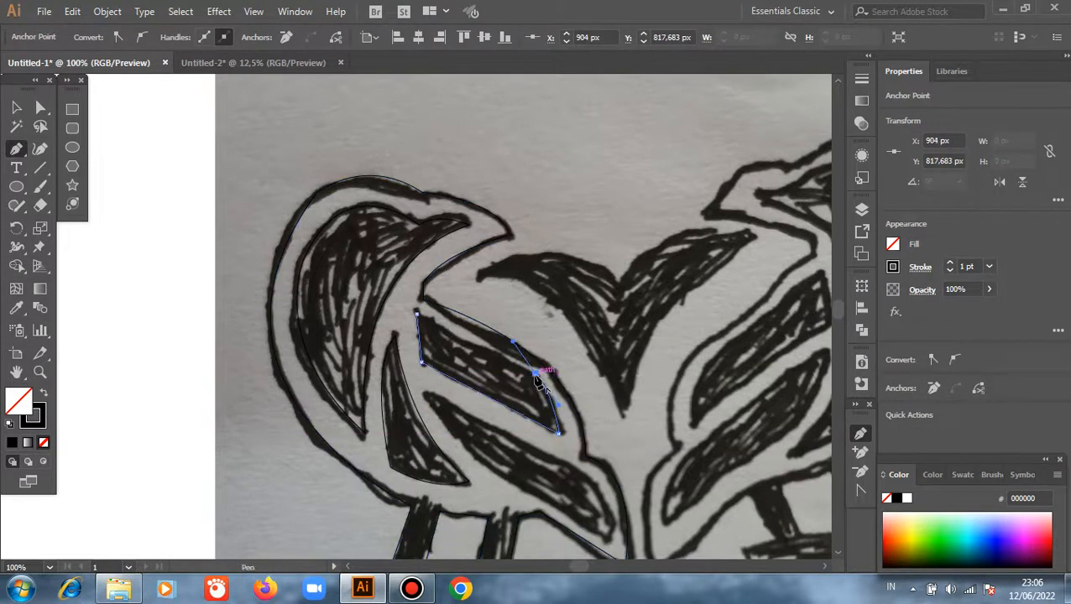
click(415, 313)
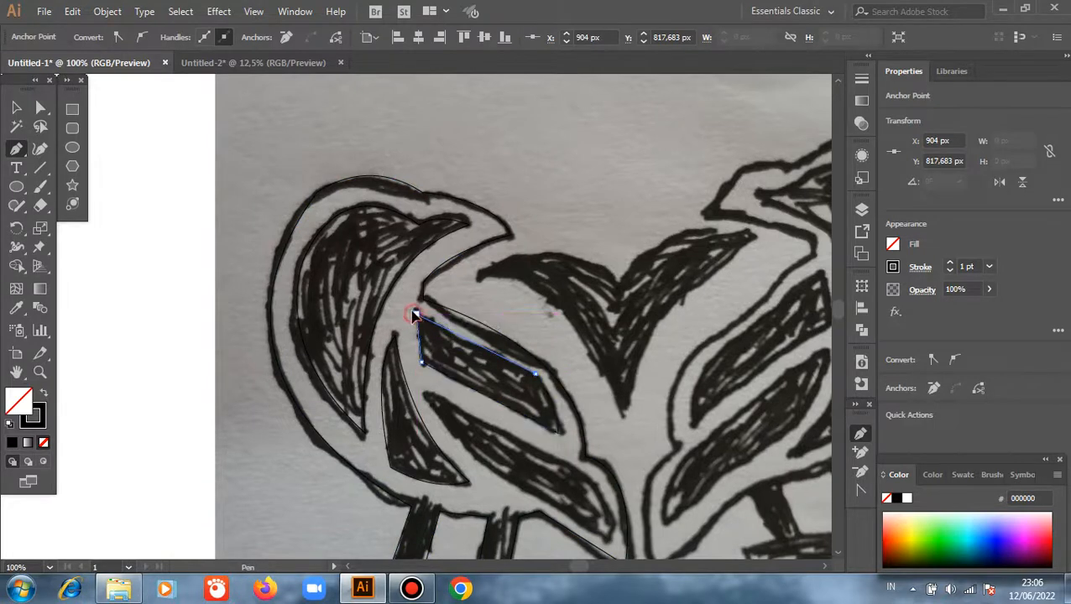
Trace the left bird's lower shaded wing feather as a closed curved path
scroll(429, 386, down, 1)
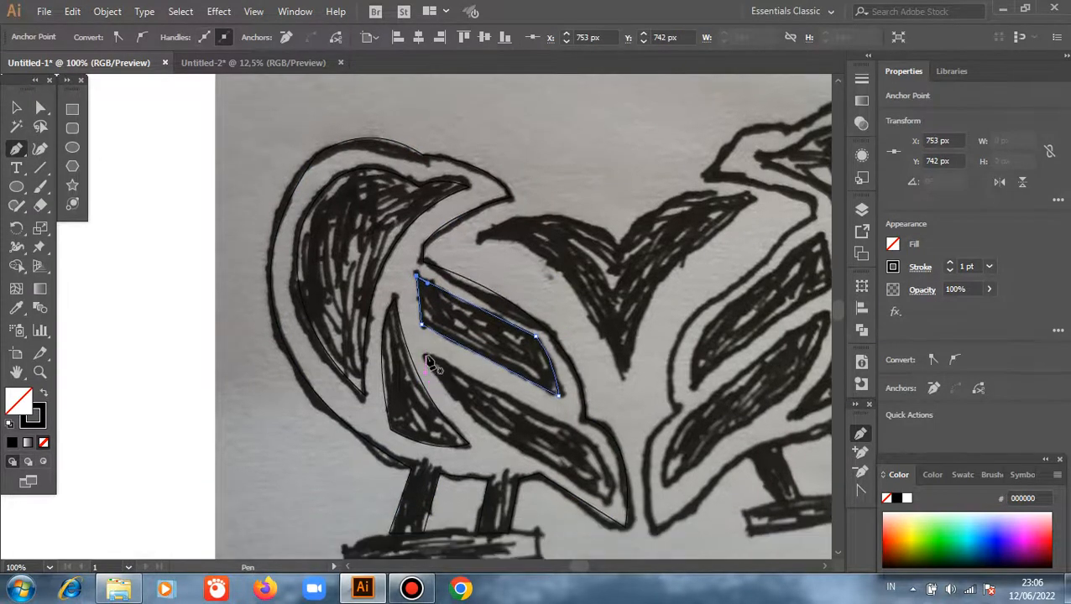
click(426, 356)
drag(564, 428, 583, 437)
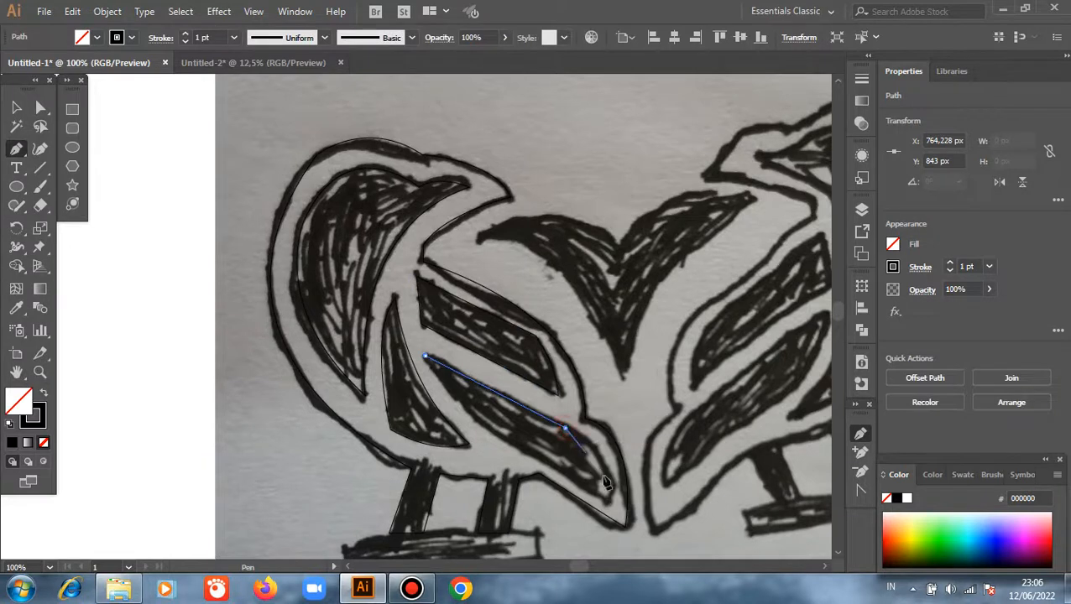
drag(605, 498, 604, 501)
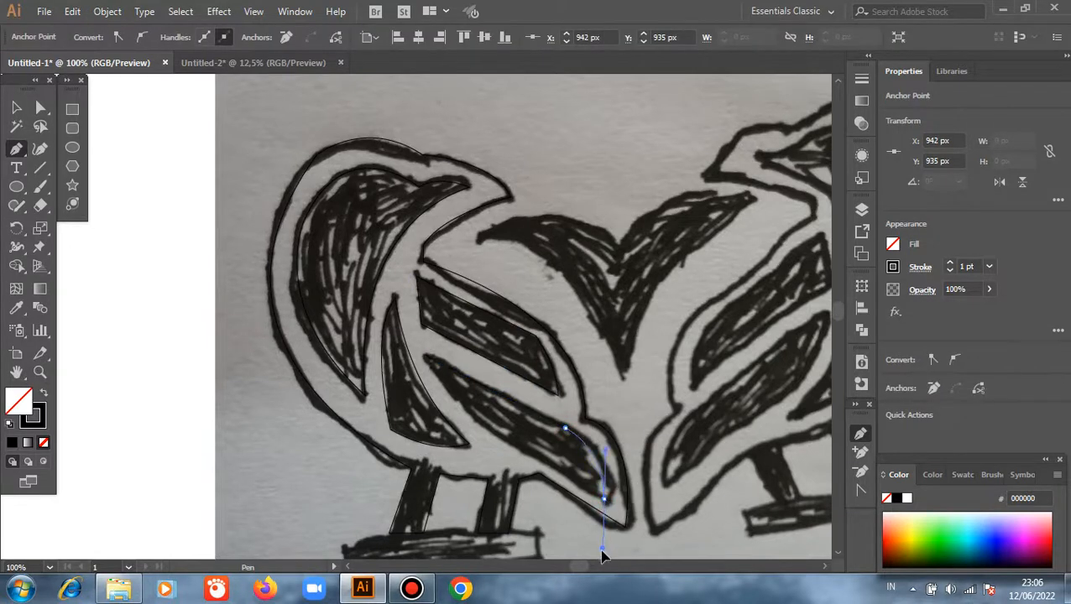
click(604, 501)
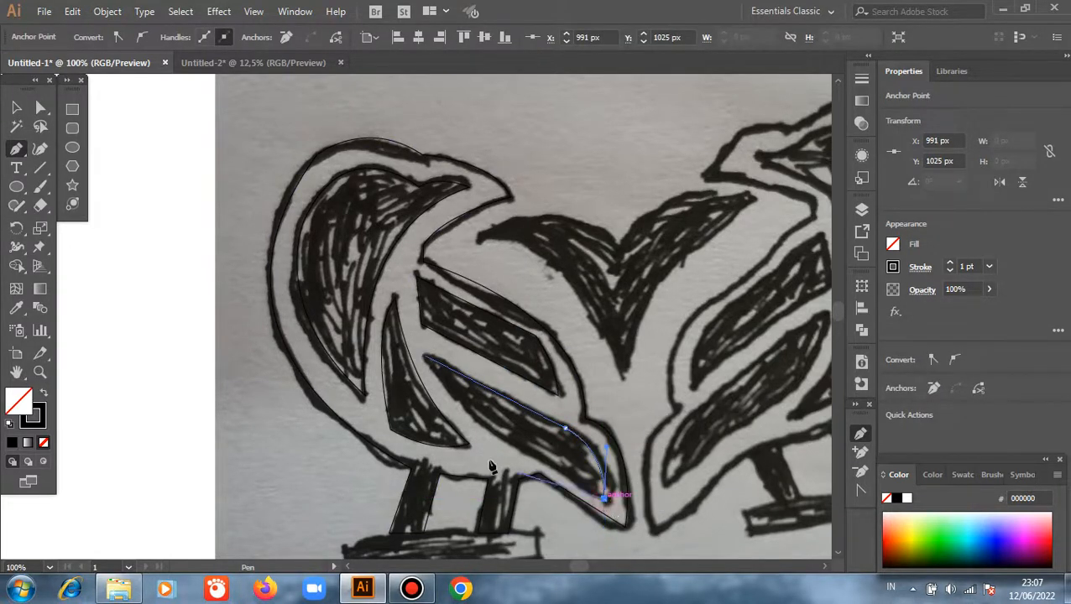
drag(480, 433, 480, 434)
drag(426, 359, 422, 358)
scroll(415, 365, down, 1)
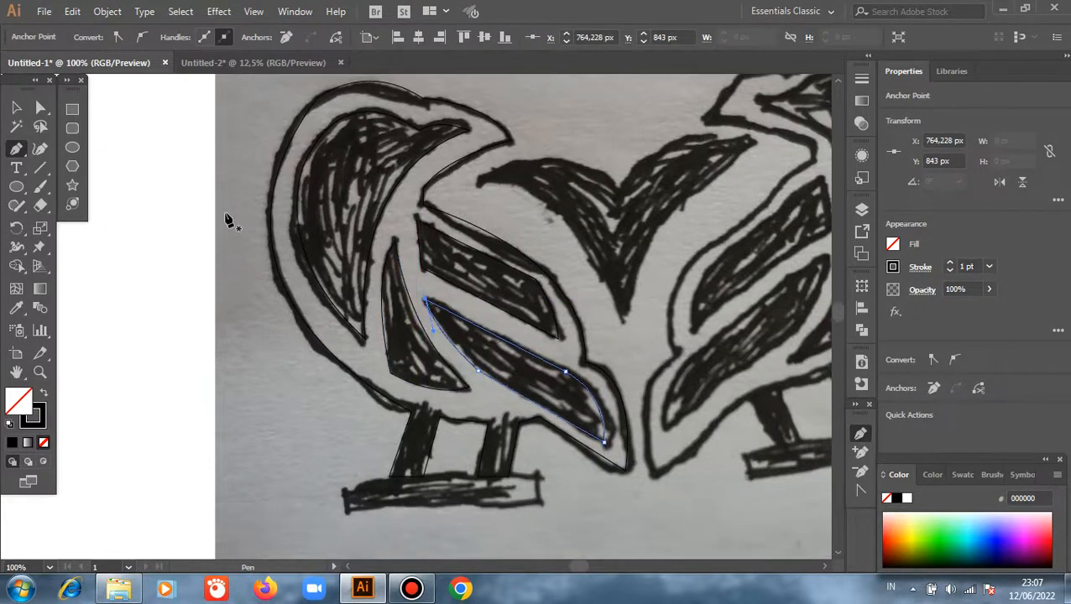
Trace the left half of the shaded heart shape between the birds as a closed curved path
scroll(617, 263, up, 2)
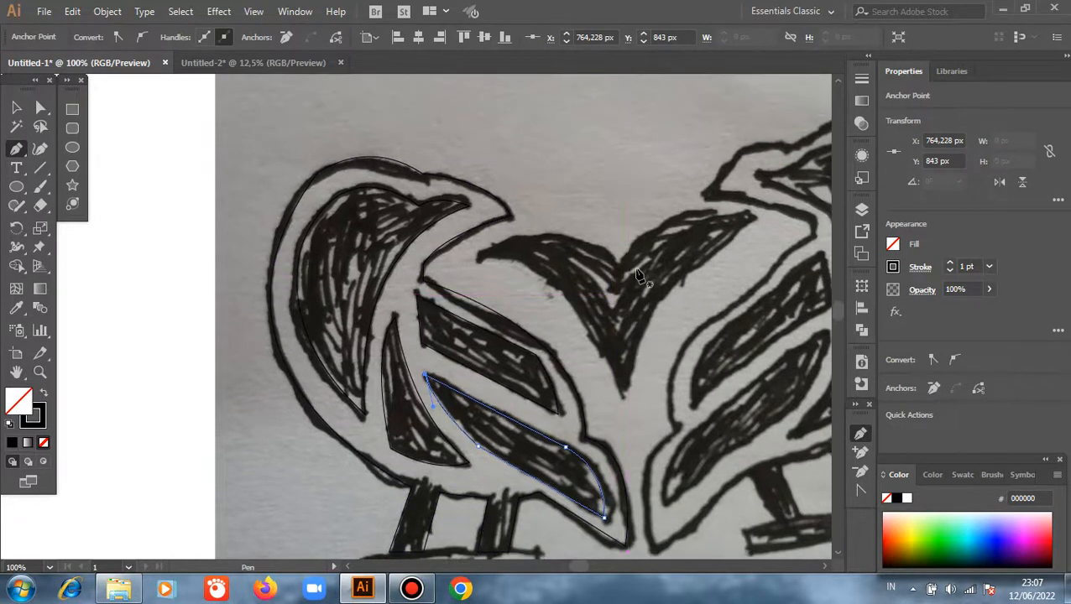
click(484, 249)
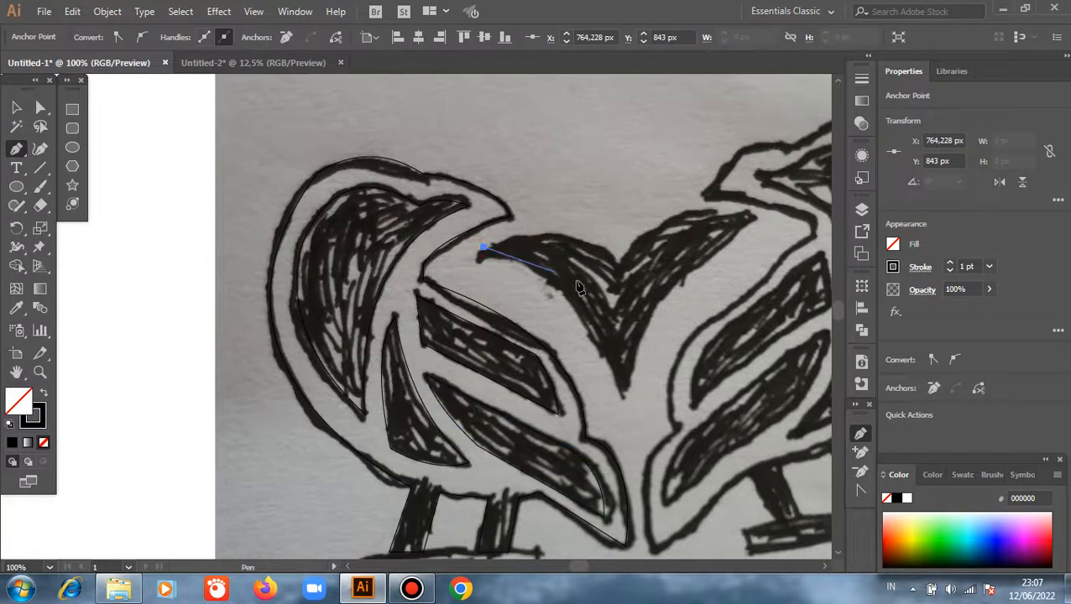
drag(616, 272, 659, 338)
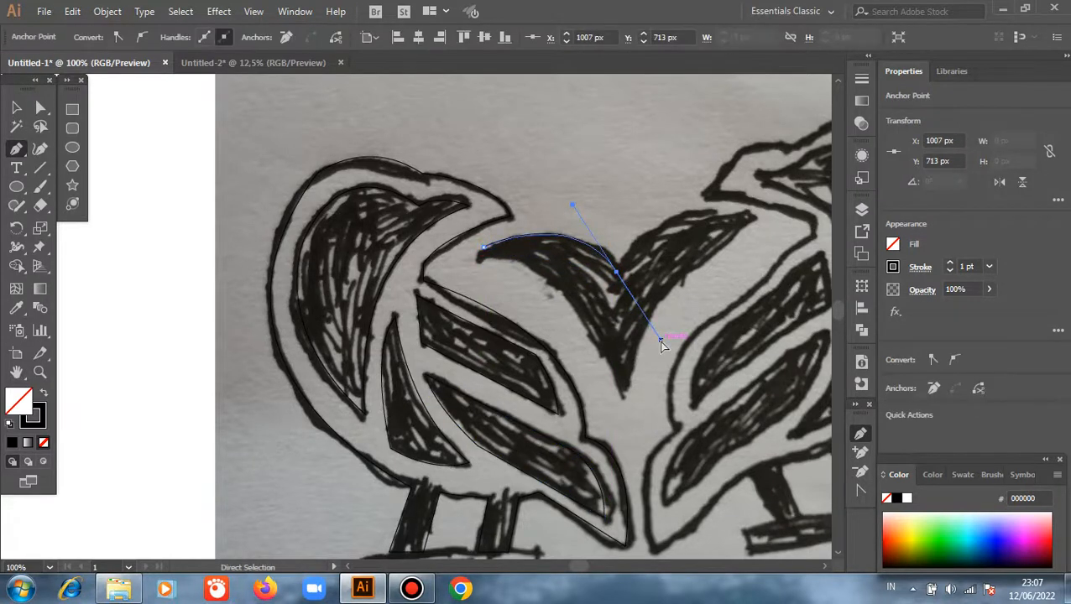
key(ctrl+z)
drag(623, 395, 589, 516)
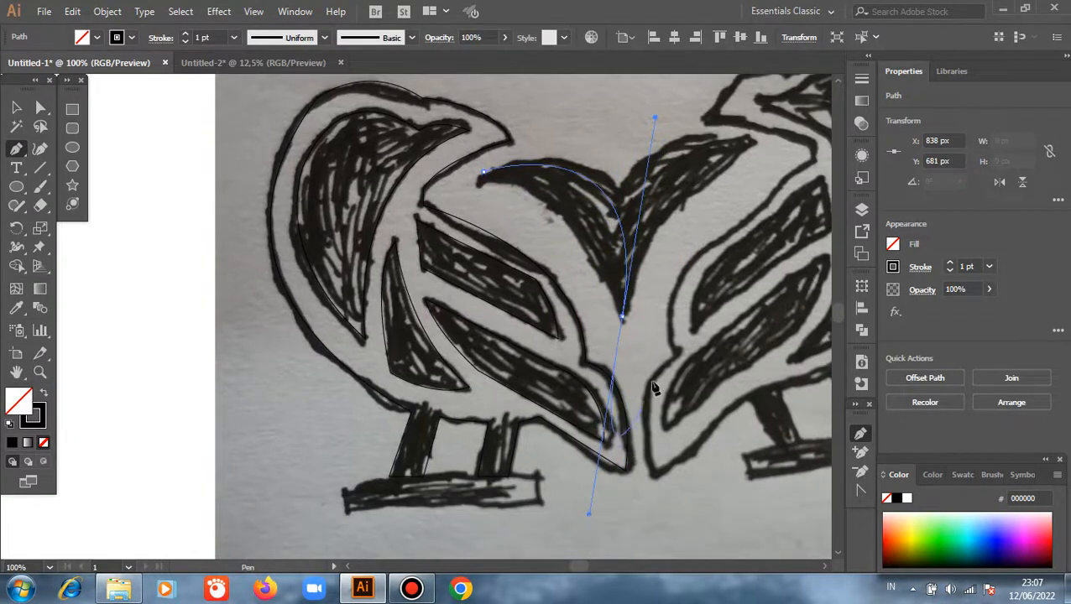
click(622, 319)
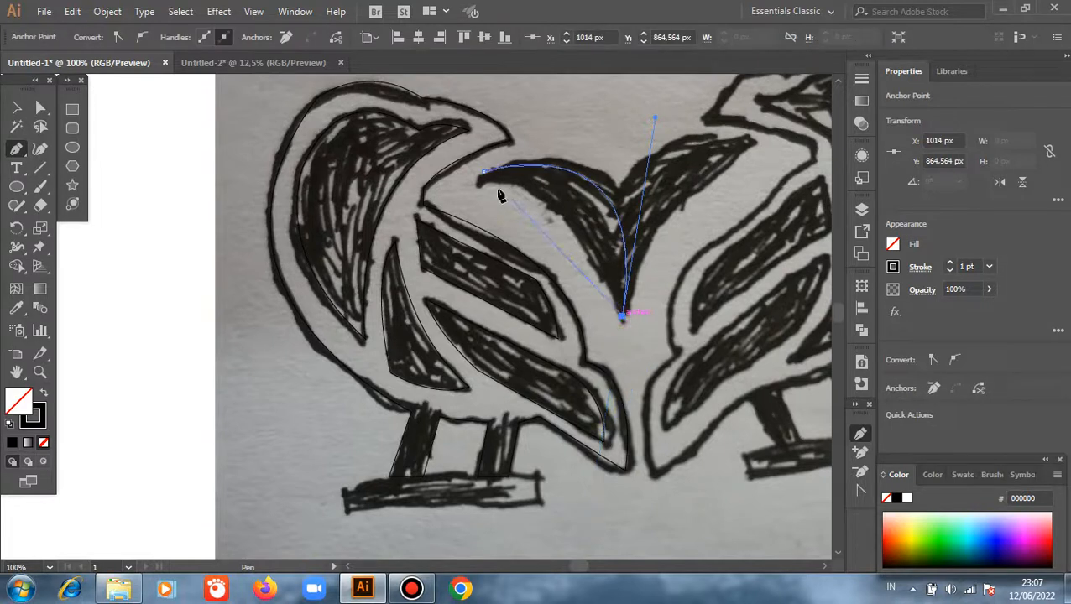
drag(484, 172, 553, 171)
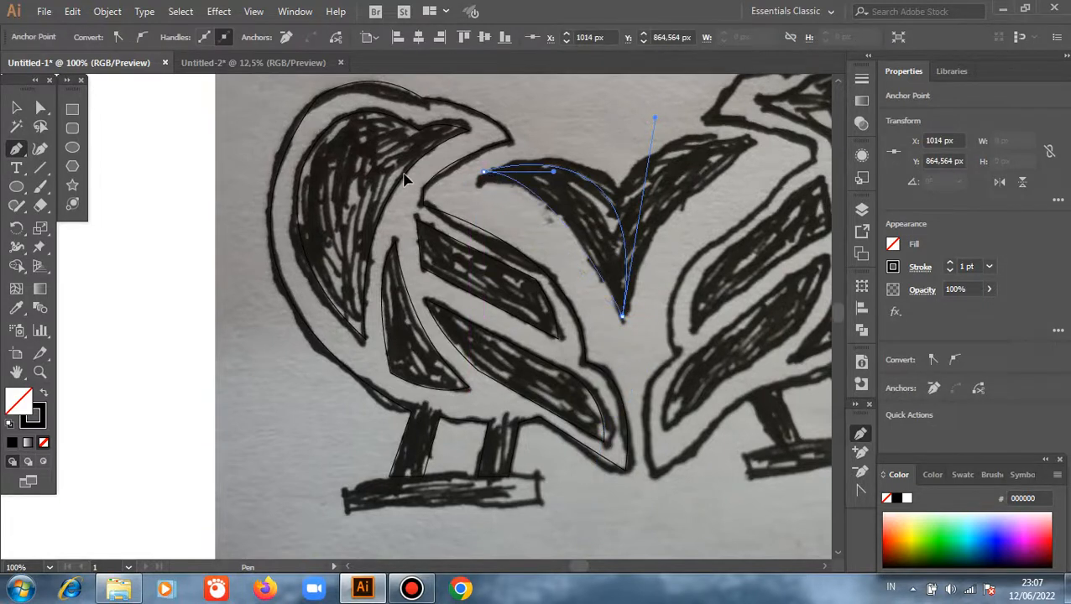
drag(403, 179, 379, 176)
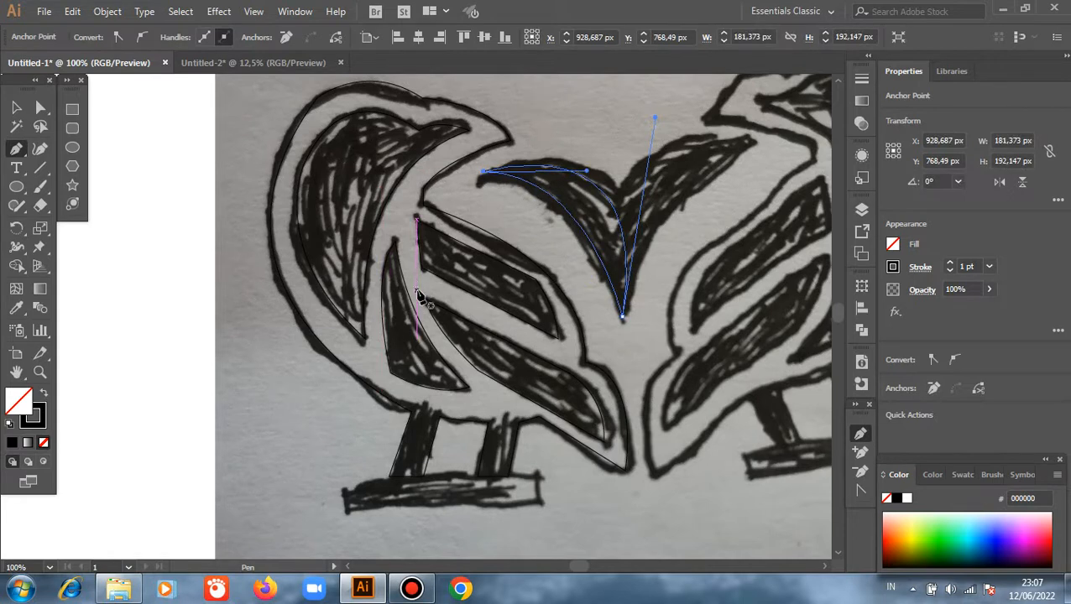
Draw a rectangle about 252 by 42 px over the shaded base beneath the left bird's legs
click(73, 109)
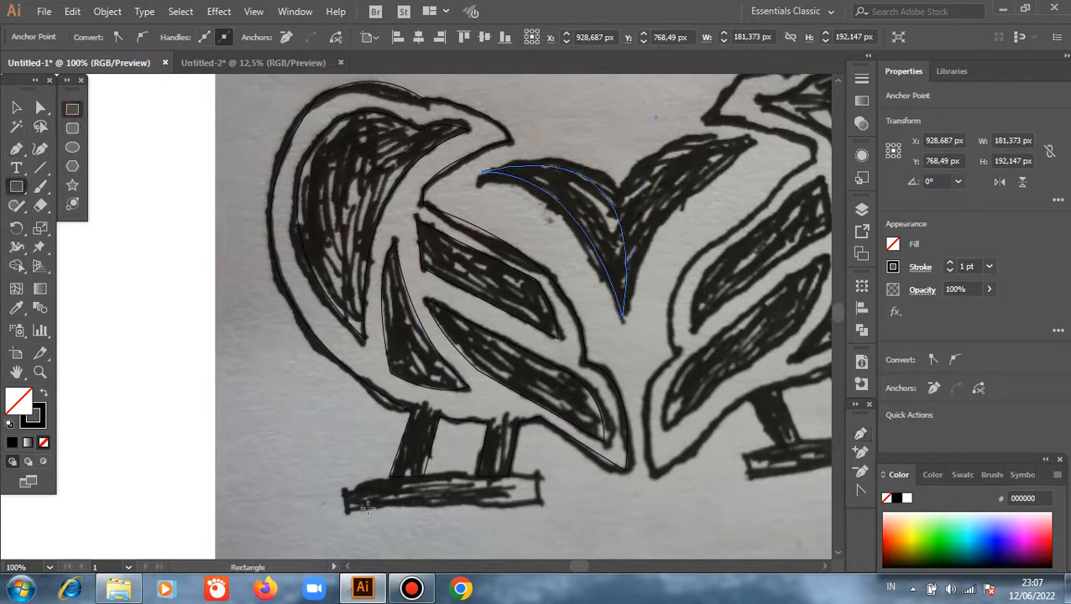
drag(337, 477, 536, 509)
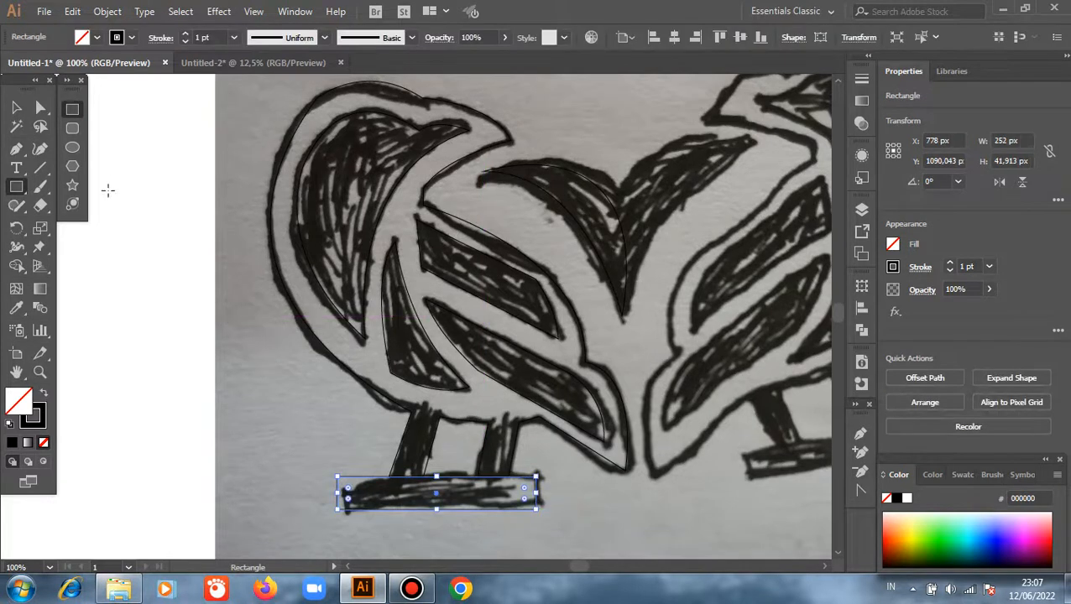
click(16, 108)
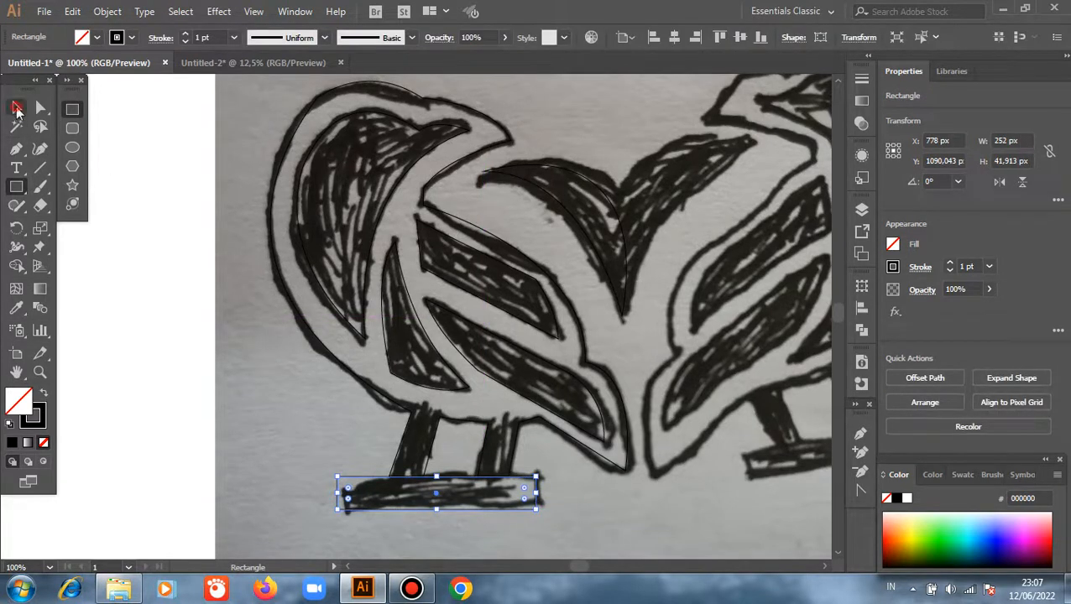
click(119, 238)
Reflect a copy of the left heart half across the vertical axis and place it beside the original as the right half
key(ctrl+minus)
key(ctrl+minus)
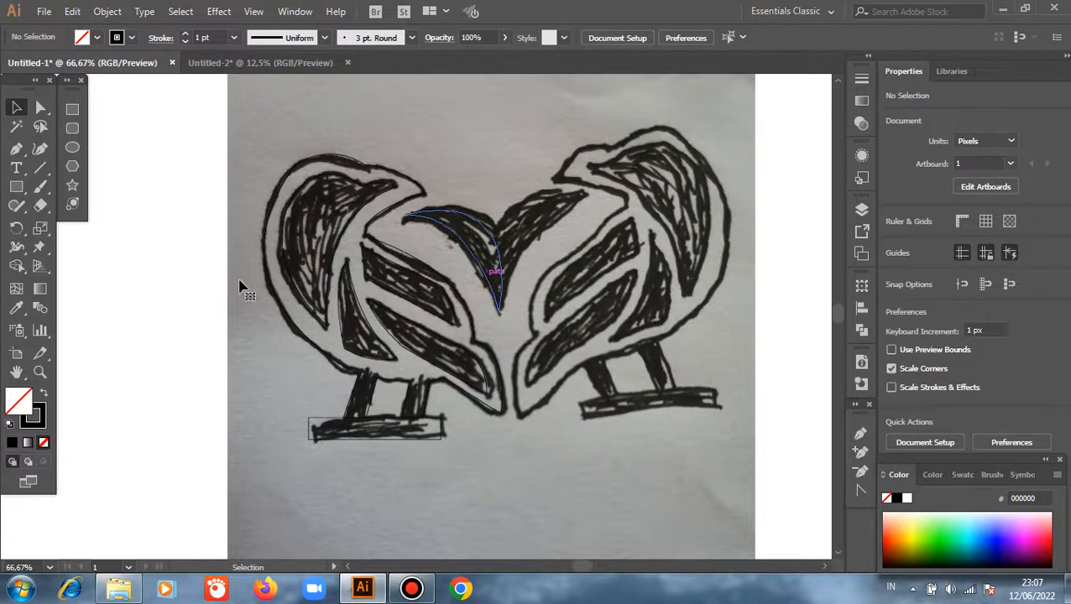
click(485, 275)
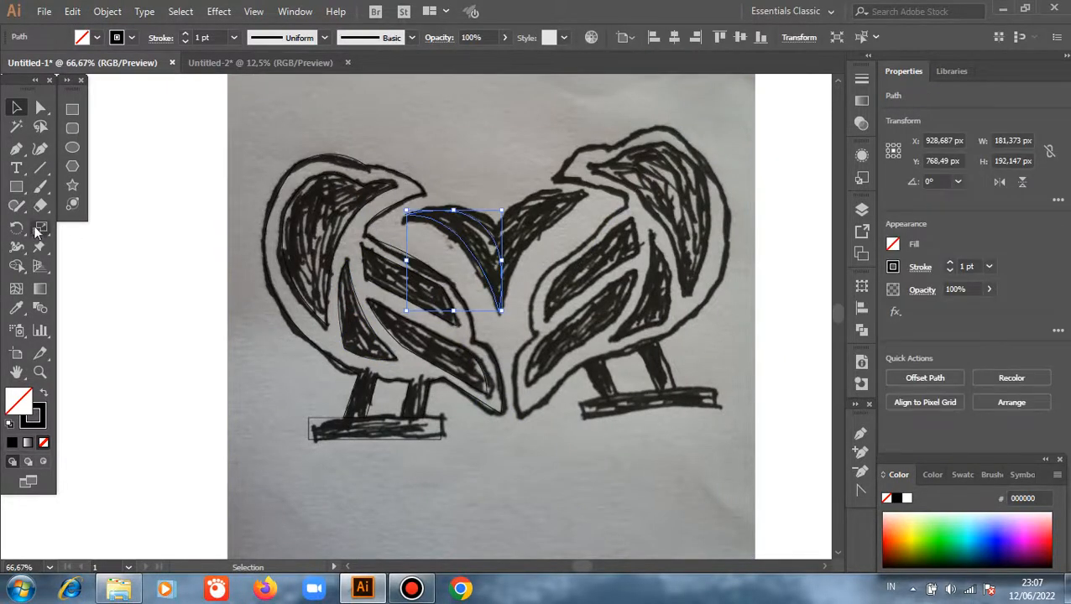
right_click(112, 243)
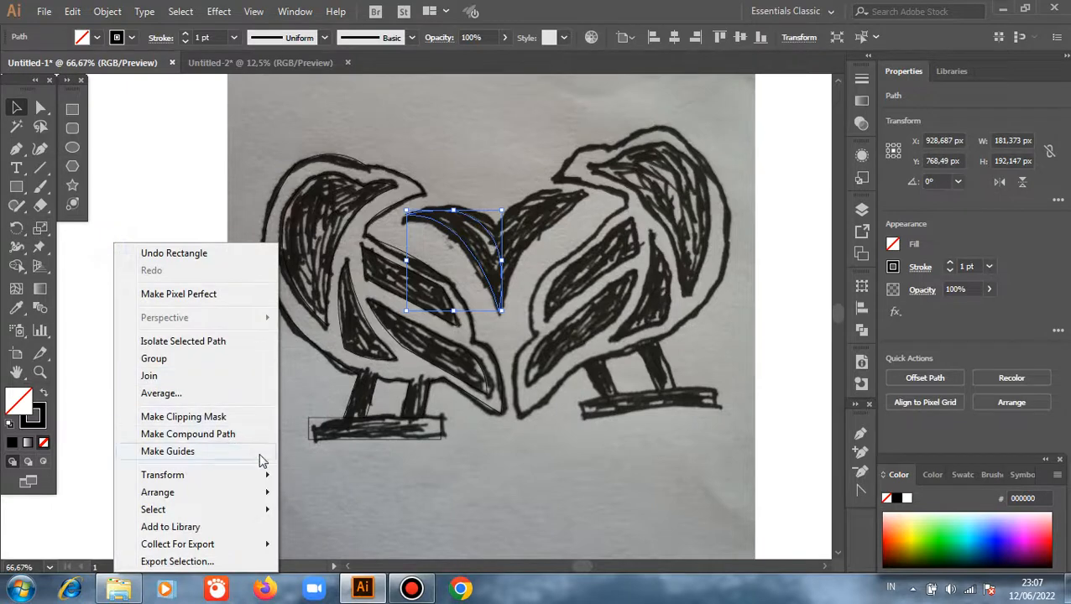
mouse_move(265, 475)
click(332, 391)
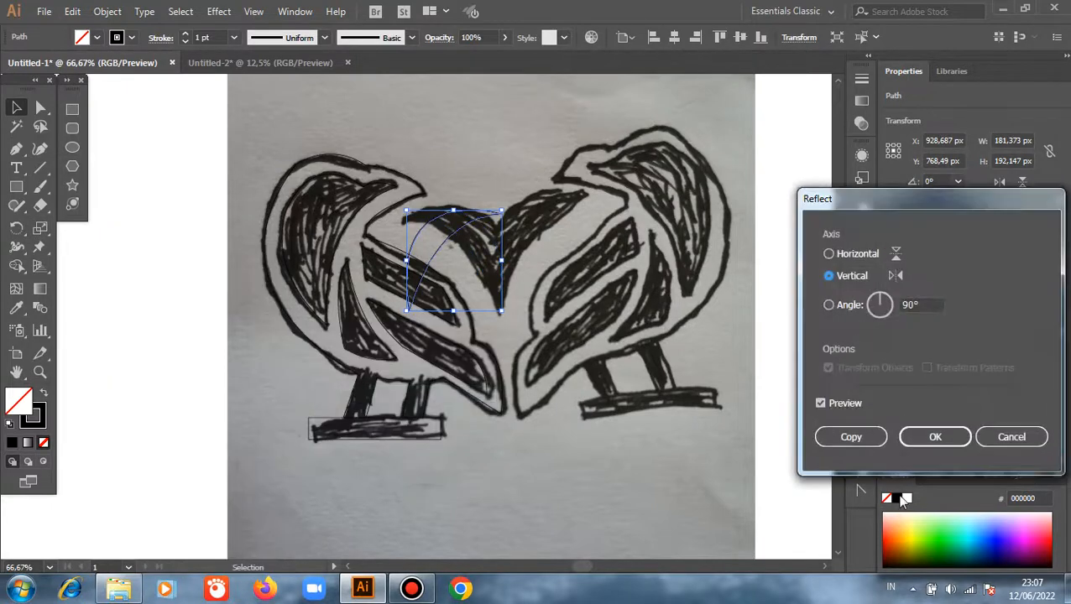
click(849, 436)
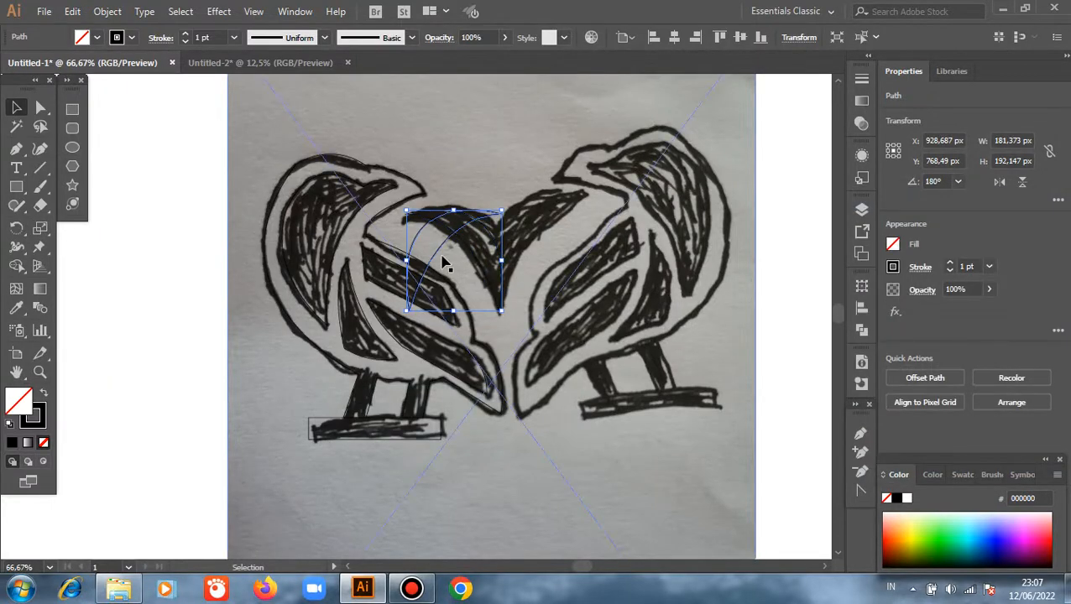
drag(441, 257, 534, 272)
Move the bottom anchor points of the two heart halves together so their tips meet at one point
alt+scroll(526, 263, up, 2)
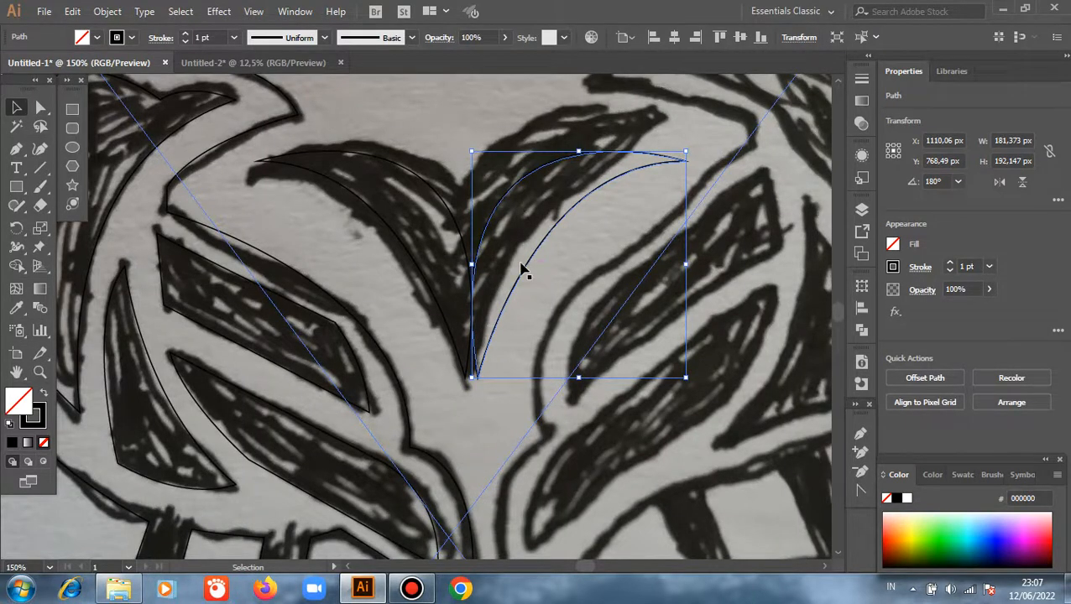
alt+scroll(521, 268, up, 1)
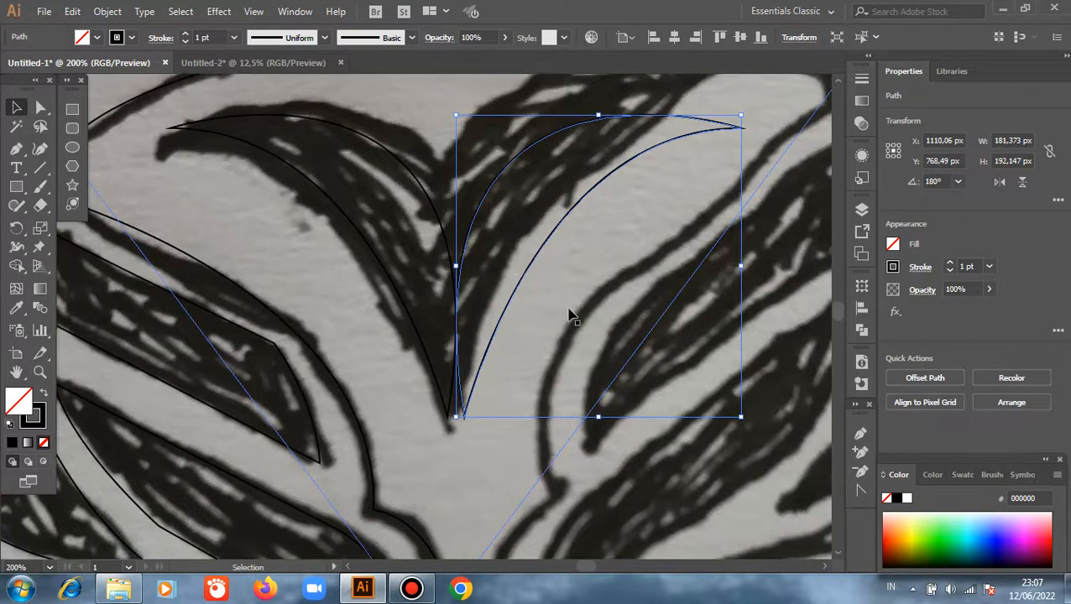
click(537, 326)
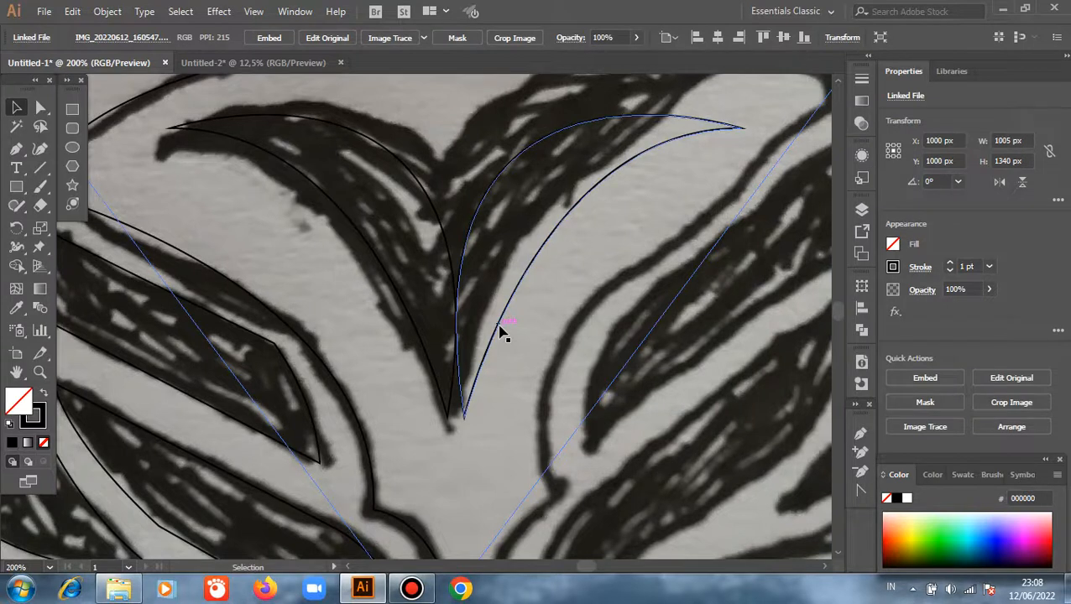
click(39, 108)
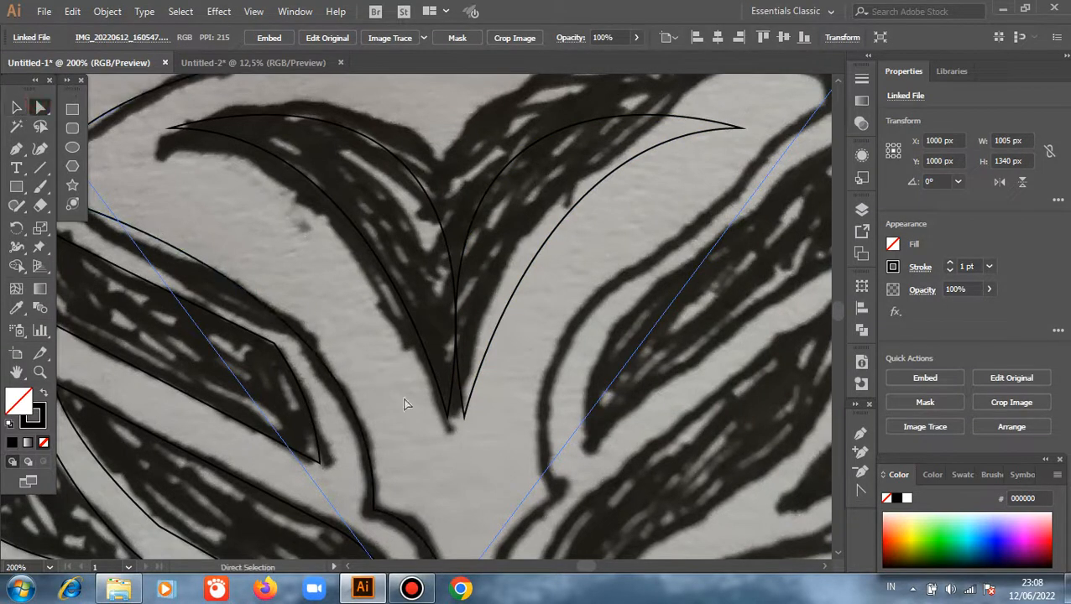
drag(447, 418, 458, 418)
click(463, 417)
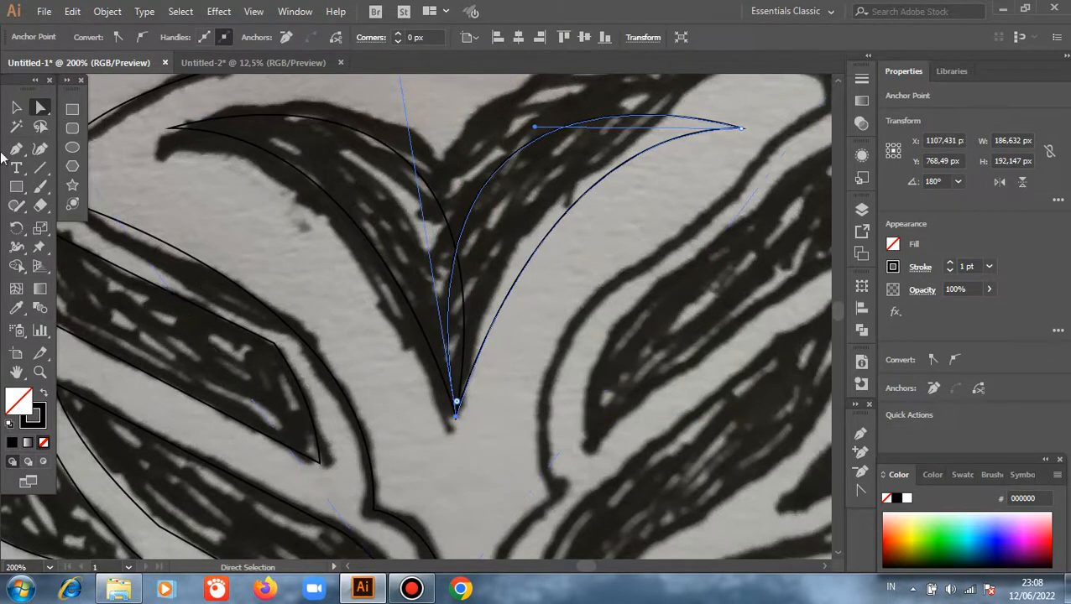
Select both heart halves and merge them into one shape with the Pathfinder Unite operation
click(17, 107)
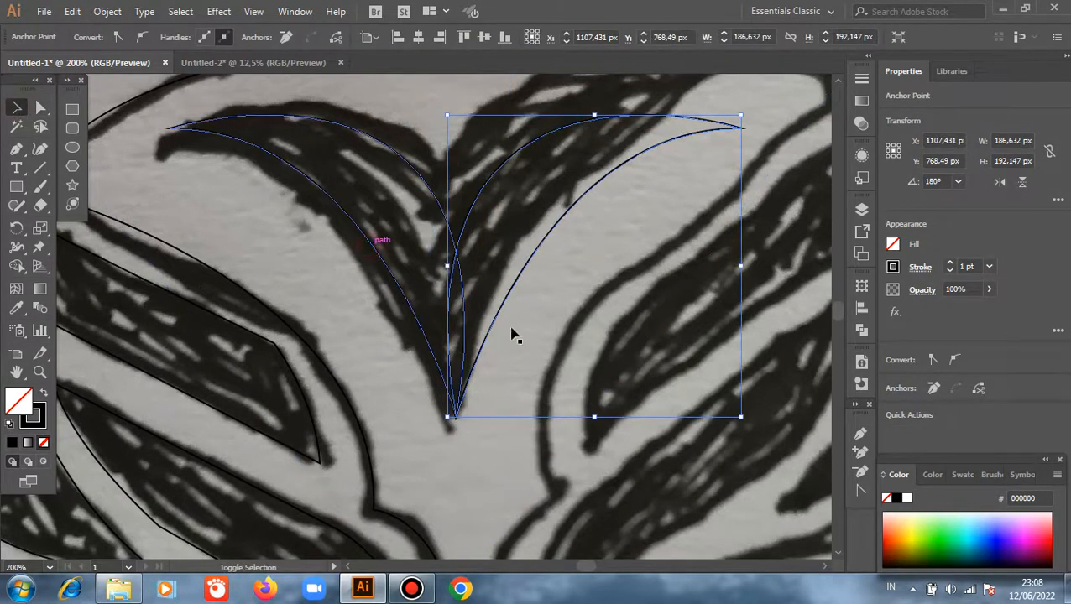
click(861, 363)
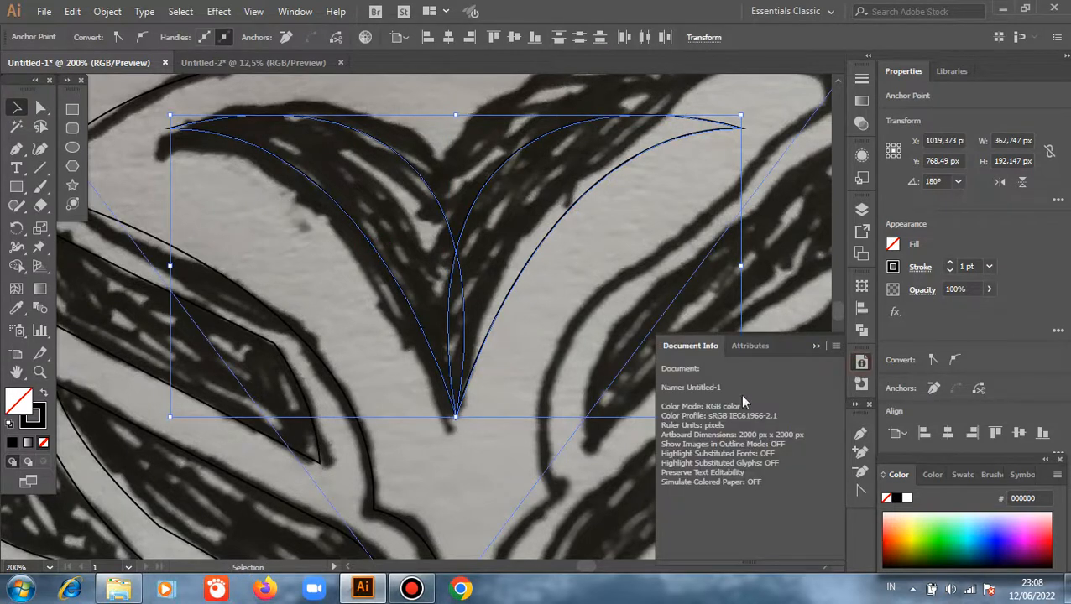
click(861, 331)
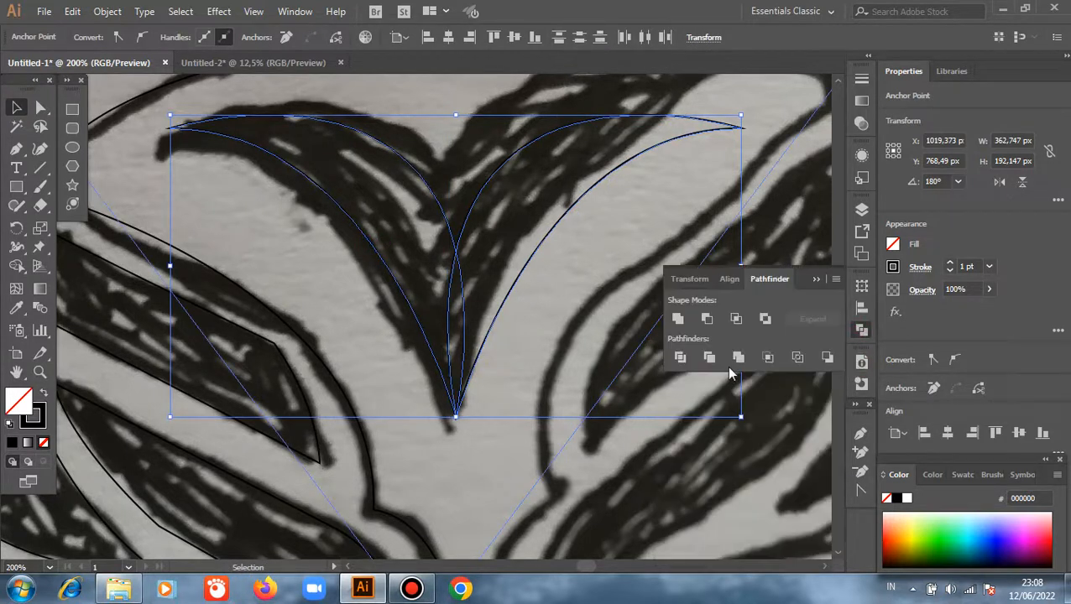
click(678, 319)
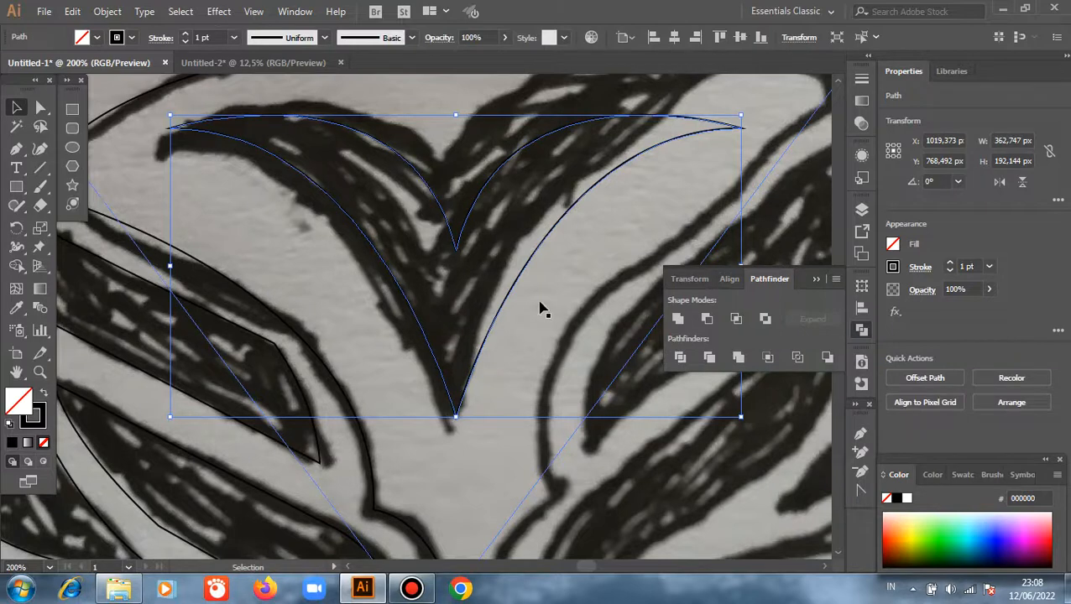
Reflect a copy of all the left bird's paths and its base rectangle across a vertical axis through the heart's bottom tip
scroll(537, 293, down, 2)
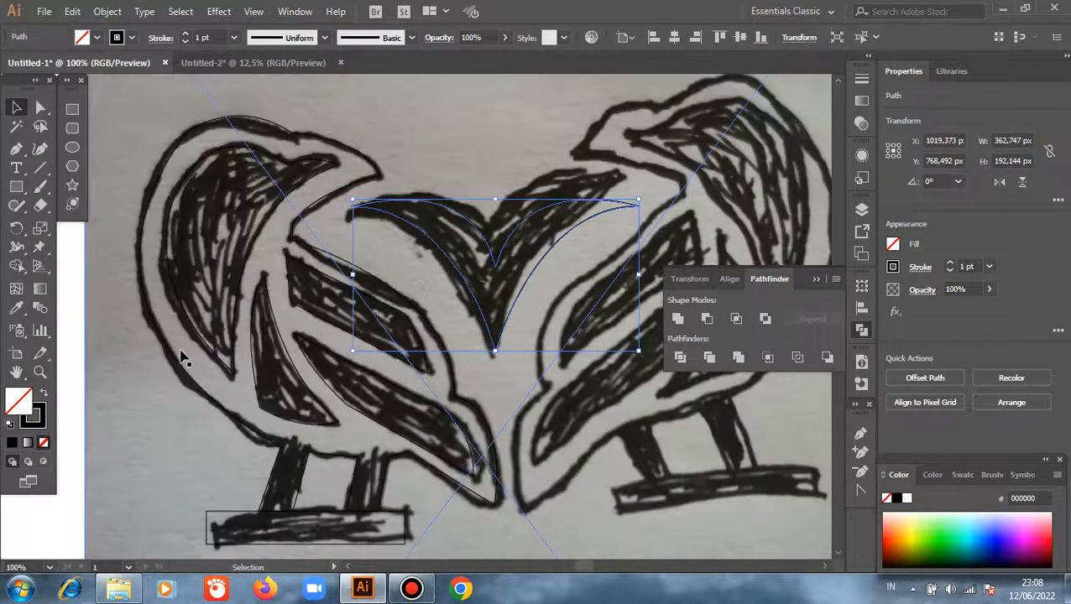
click(132, 391)
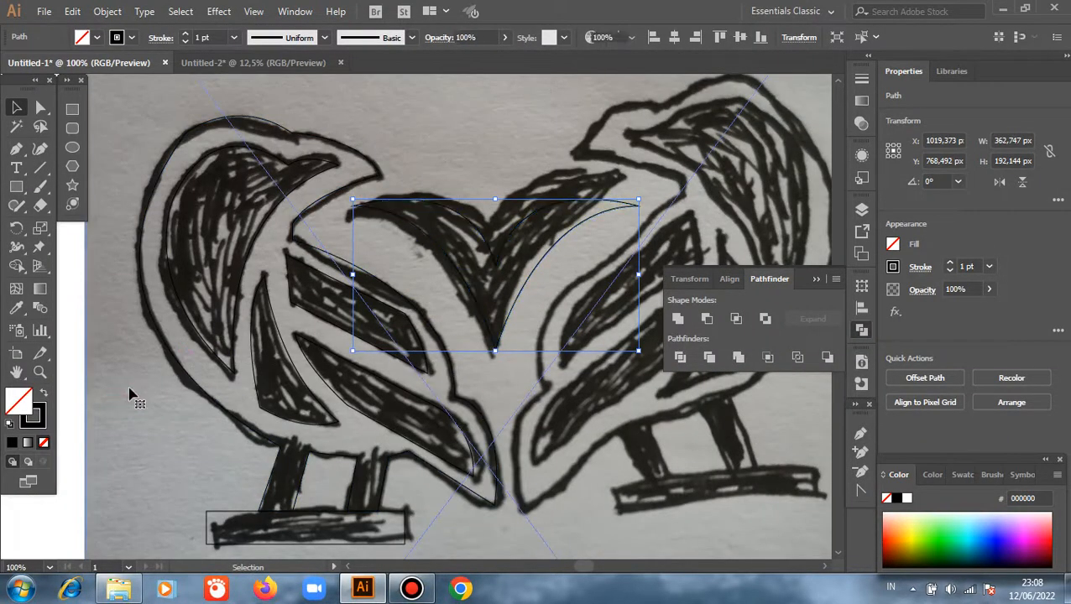
click(181, 369)
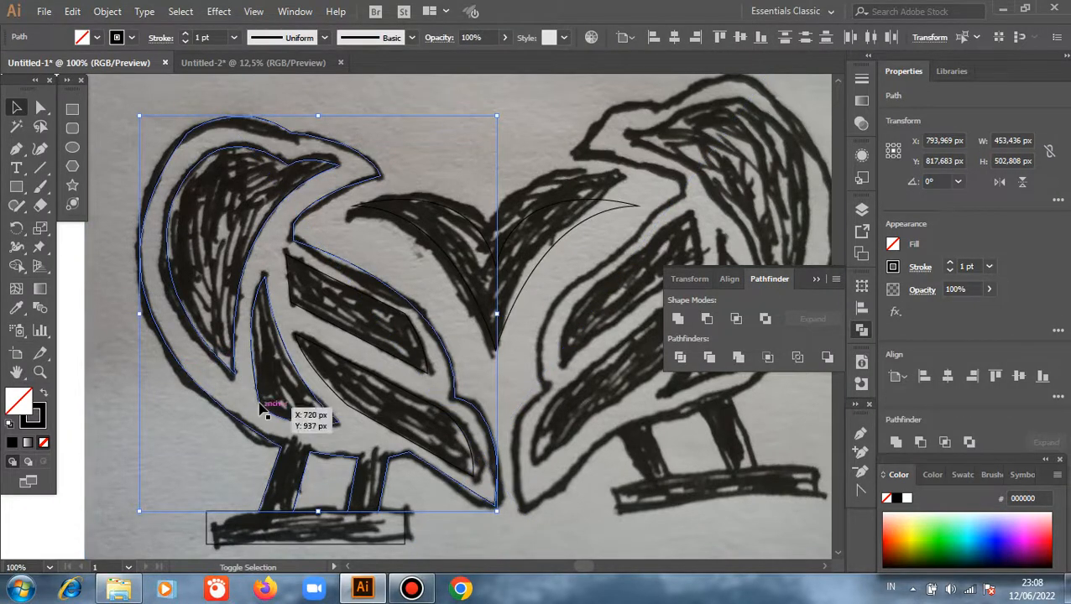
shift+click(331, 391)
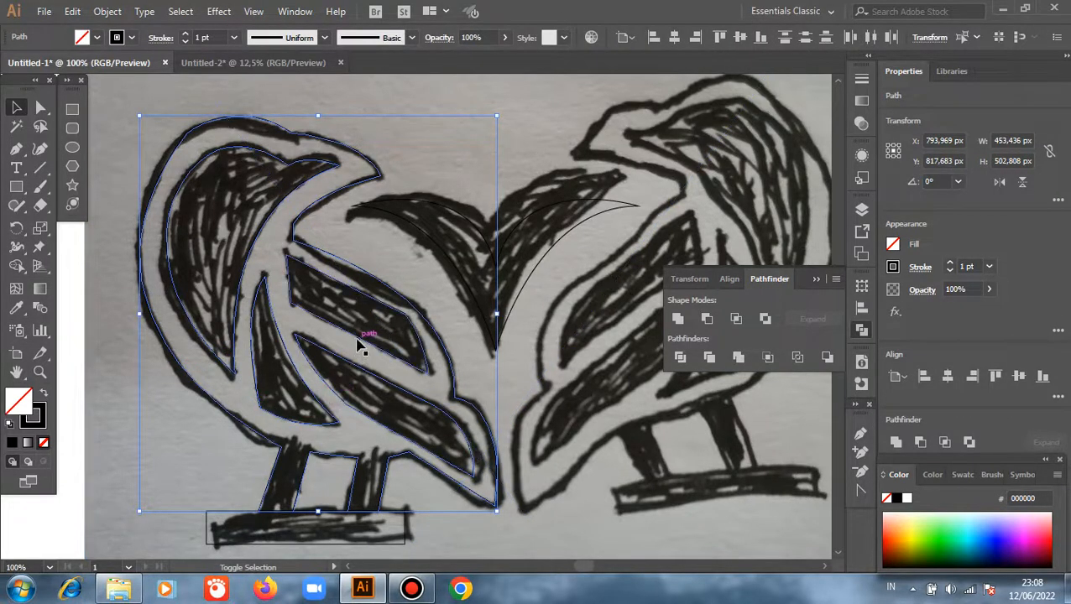
shift+click(309, 538)
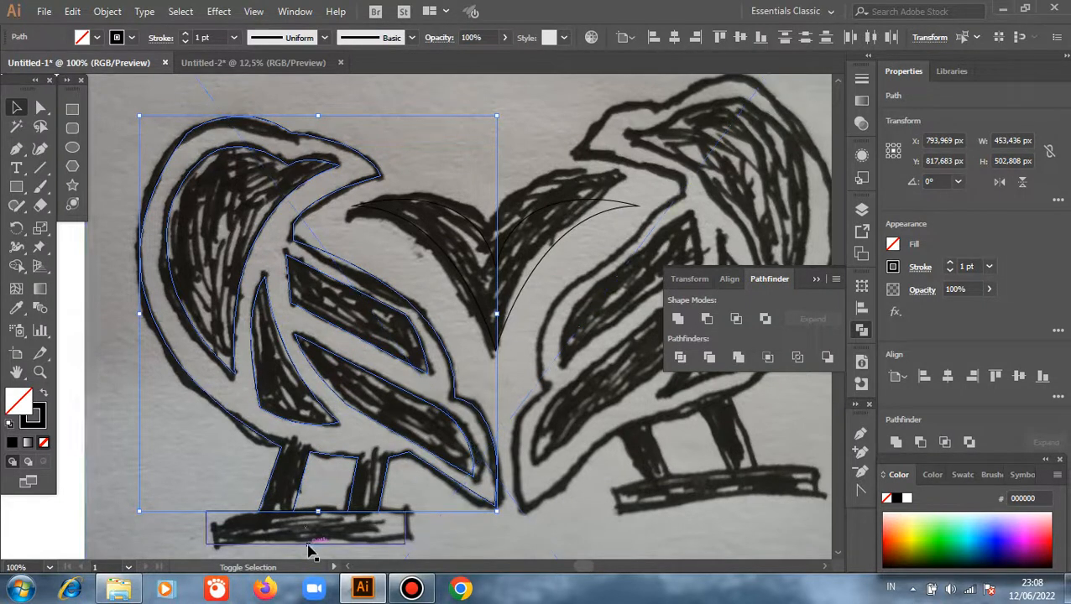
alt+scroll(302, 342, down, 2)
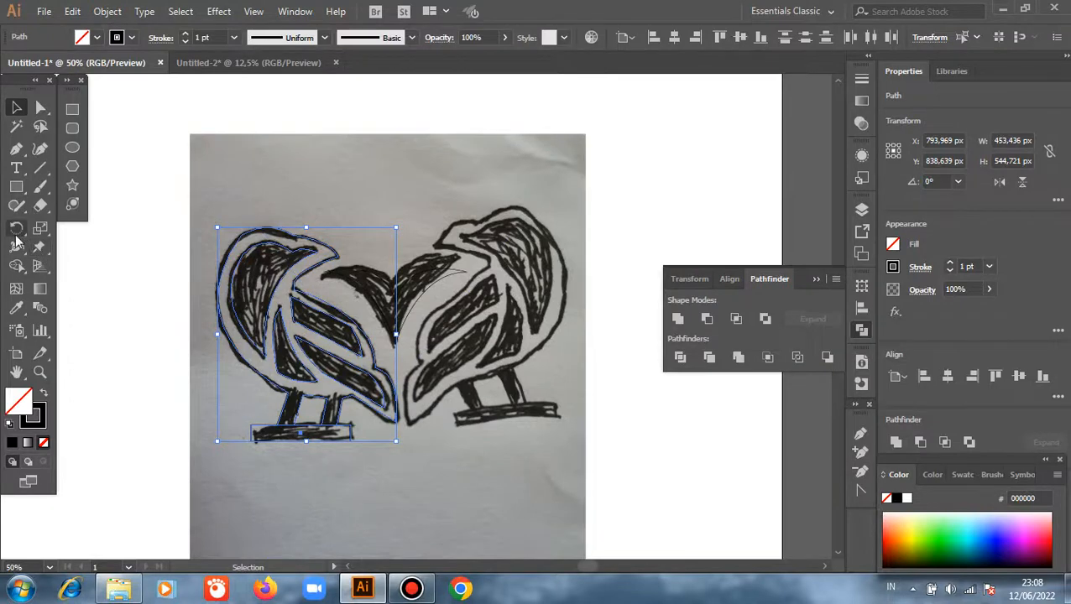
drag(16, 228, 70, 245)
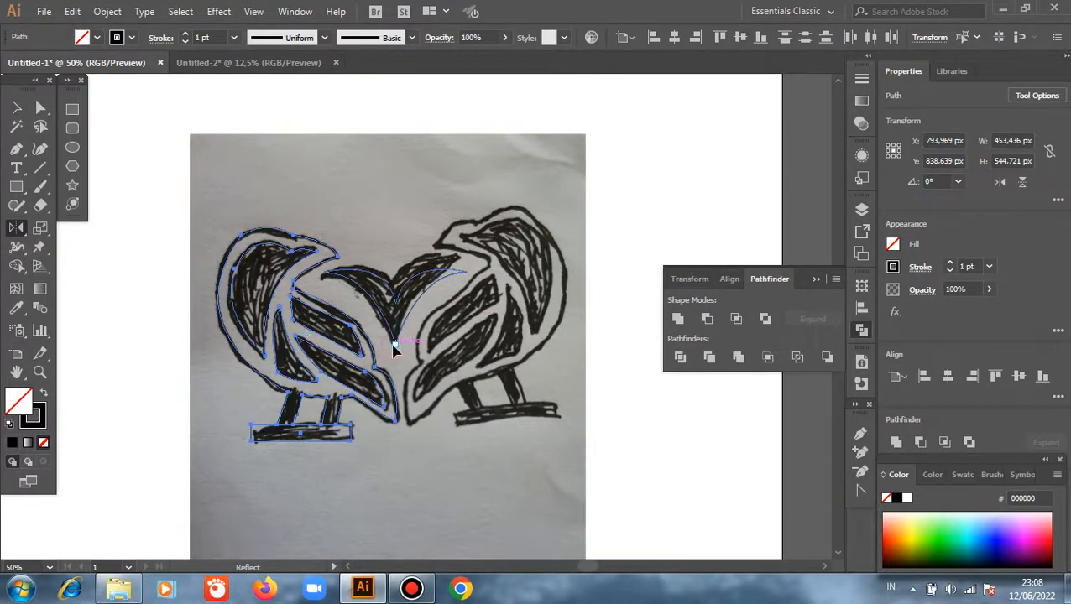
alt+click(394, 344)
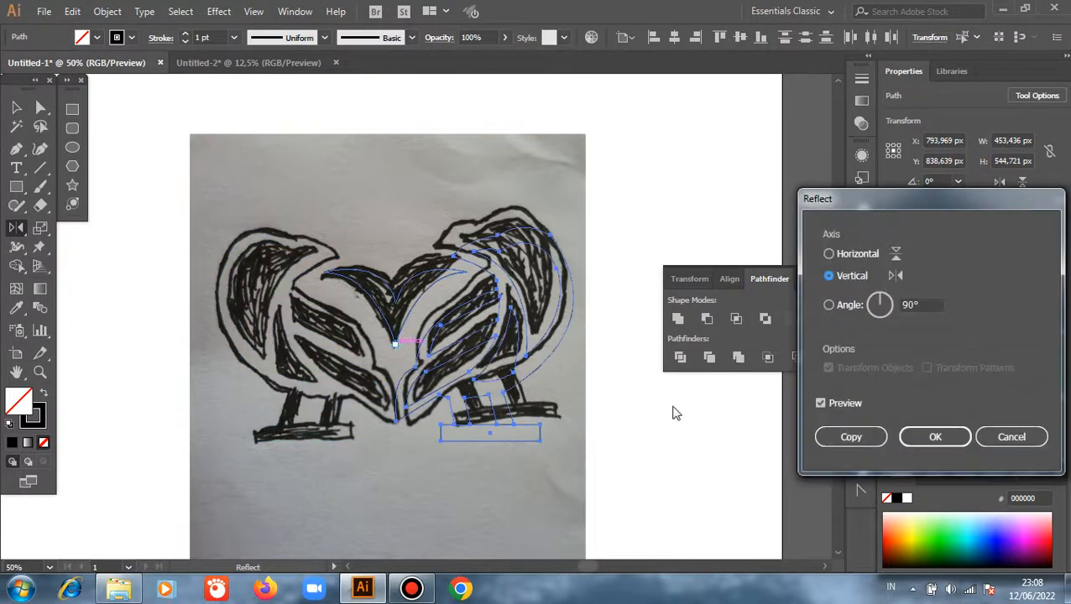
click(848, 438)
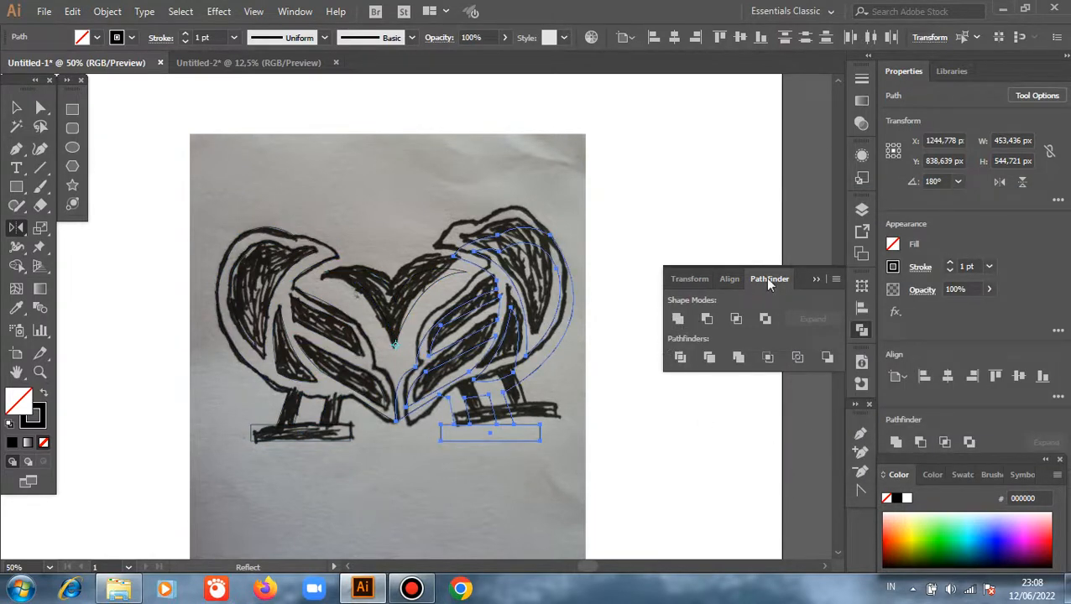
click(820, 279)
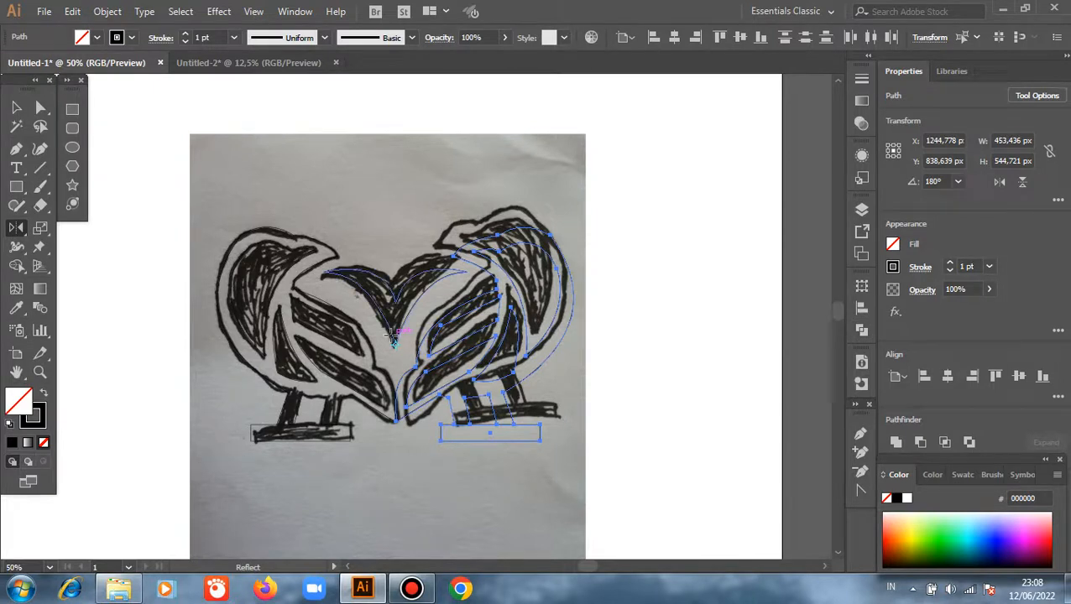
click(16, 108)
click(103, 254)
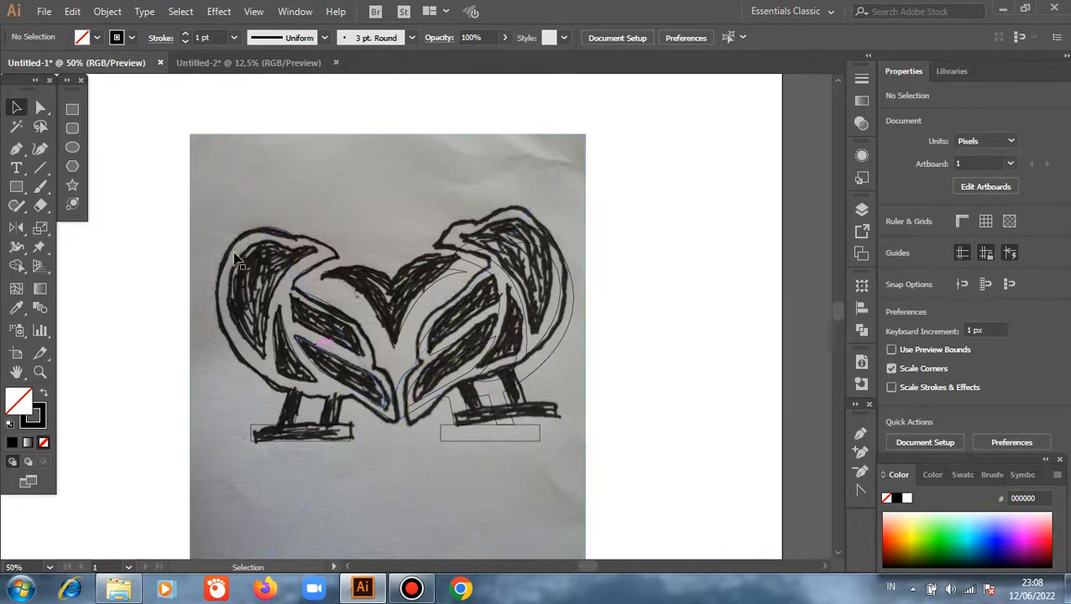
Examine how closely the traced outlines of the left bird's beak and the heart follow the sketch lines
scroll(248, 225, up, 4)
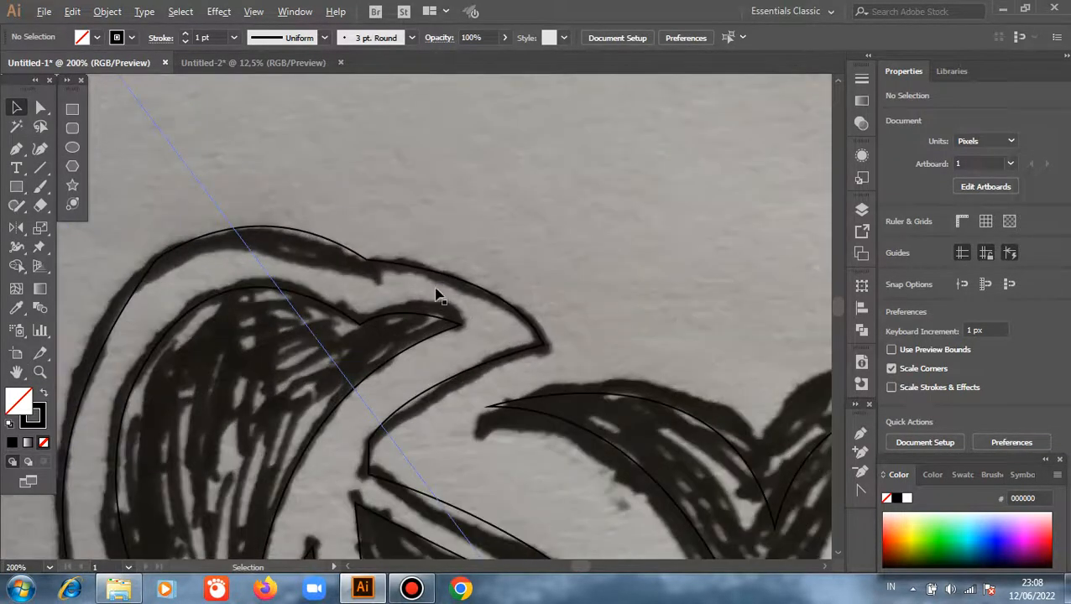
scroll(449, 270, up, 2)
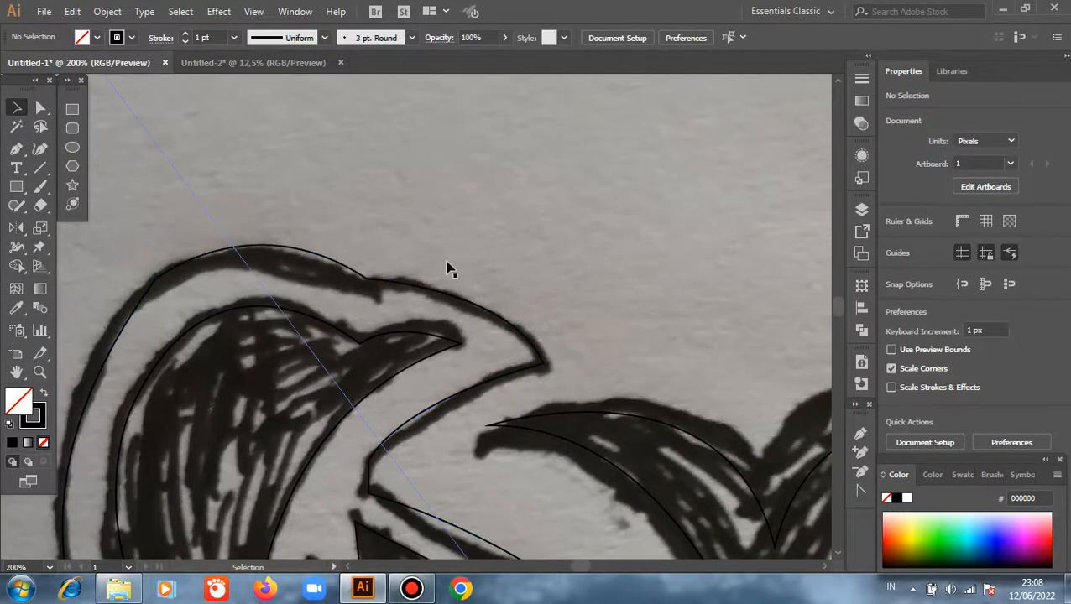
scroll(407, 291, down, 3)
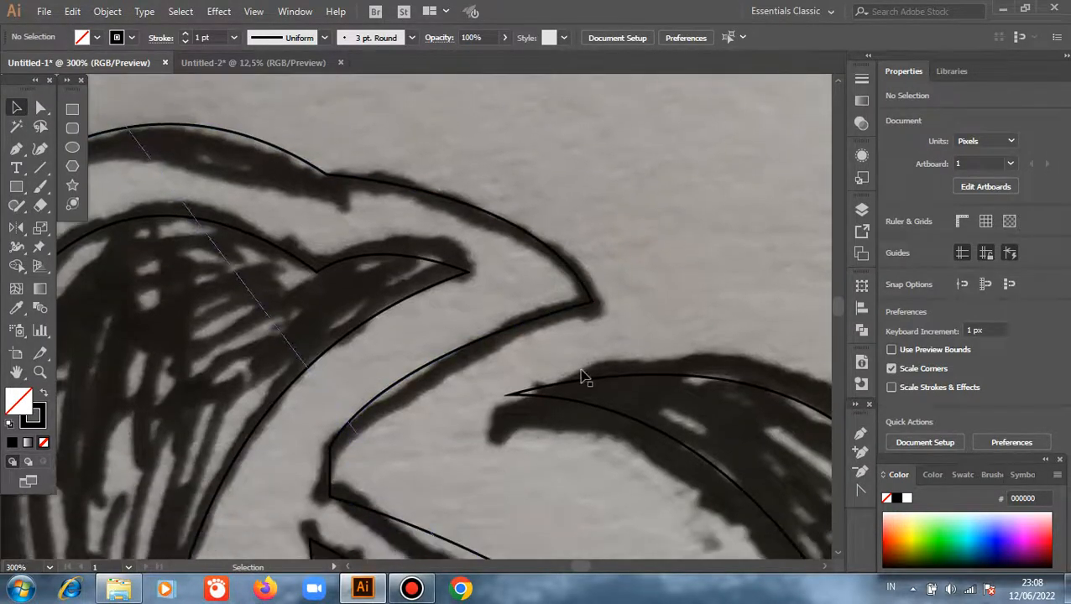
drag(434, 313, 153, 249)
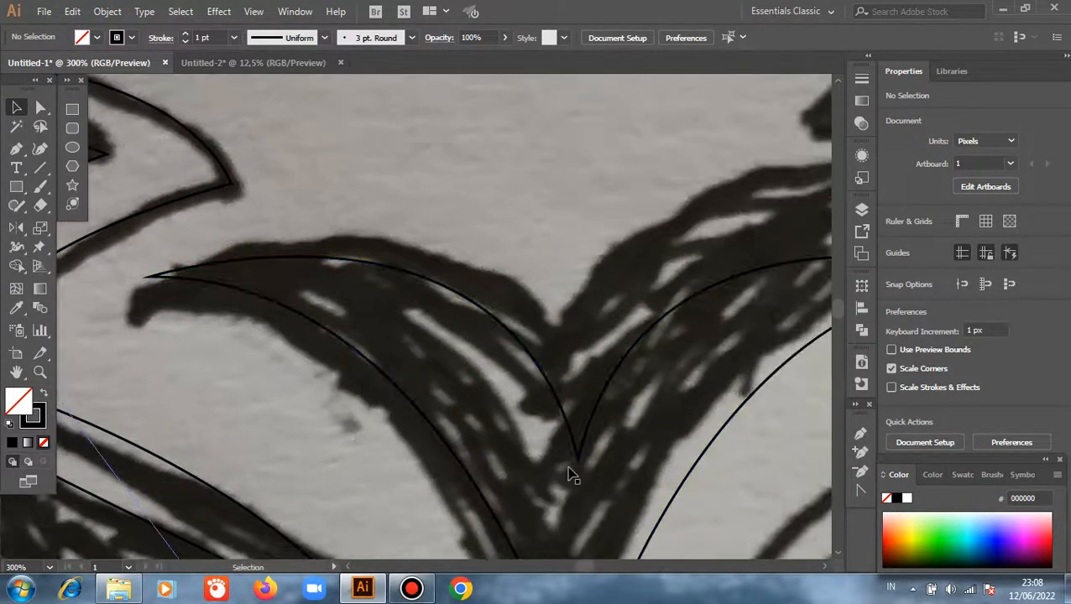
drag(594, 476, 521, 413)
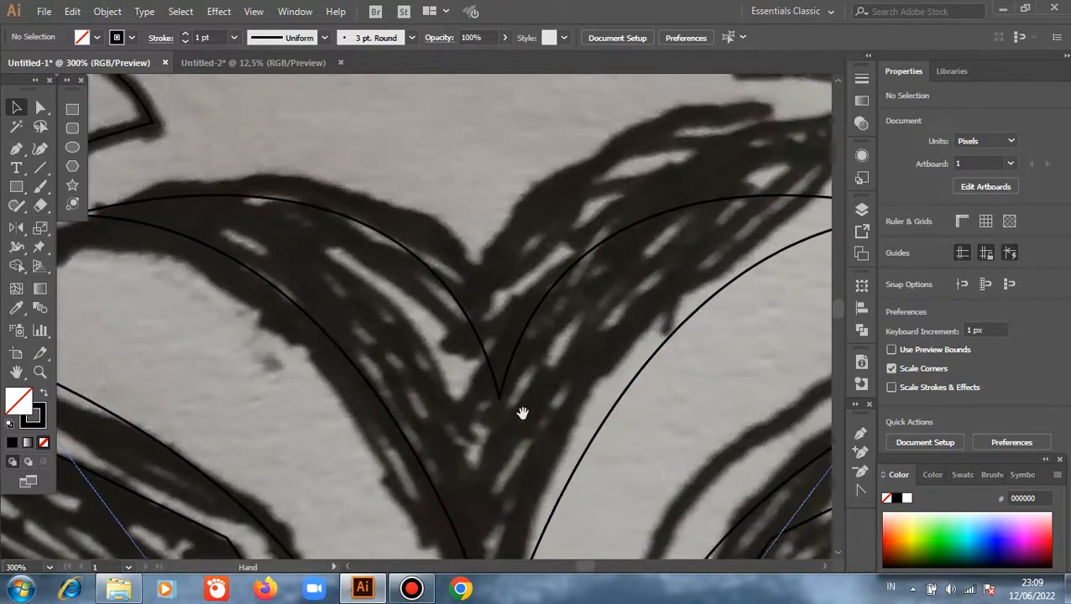
scroll(522, 411, down, 2)
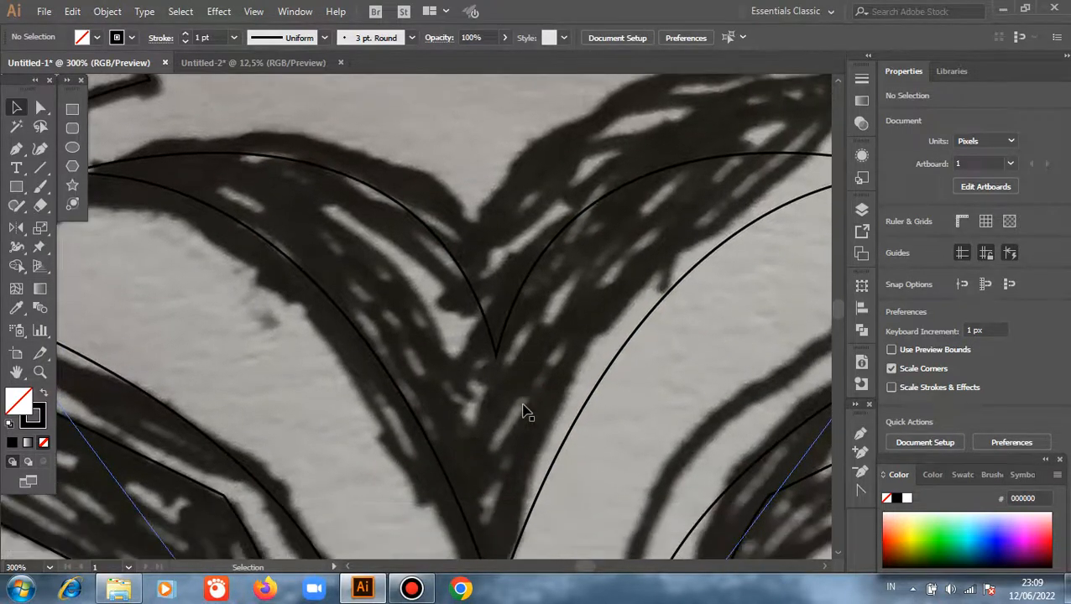
scroll(522, 411, down, 1)
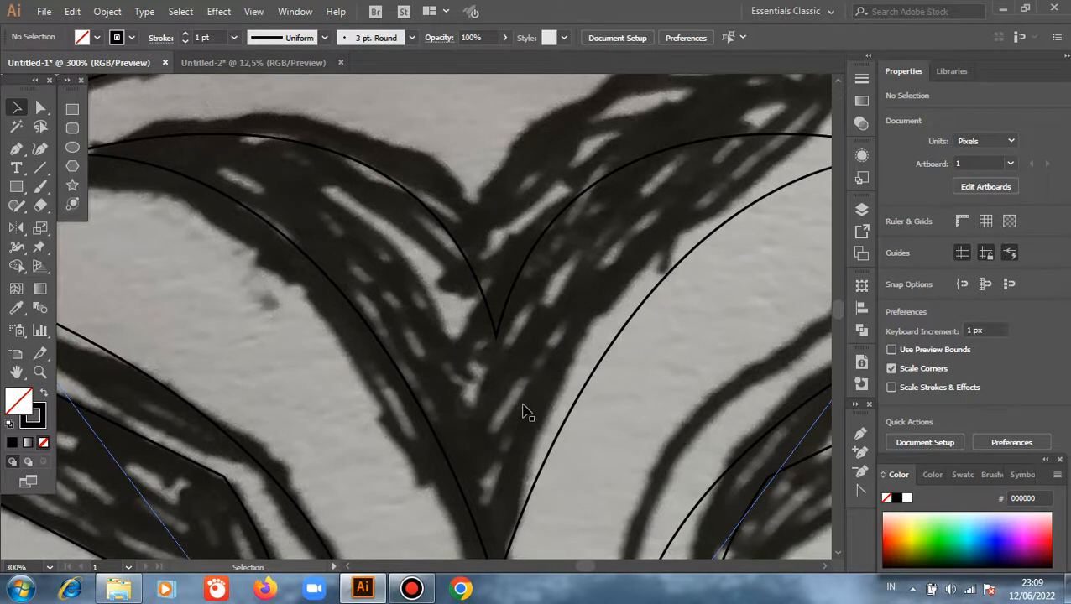
scroll(519, 340, up, 2)
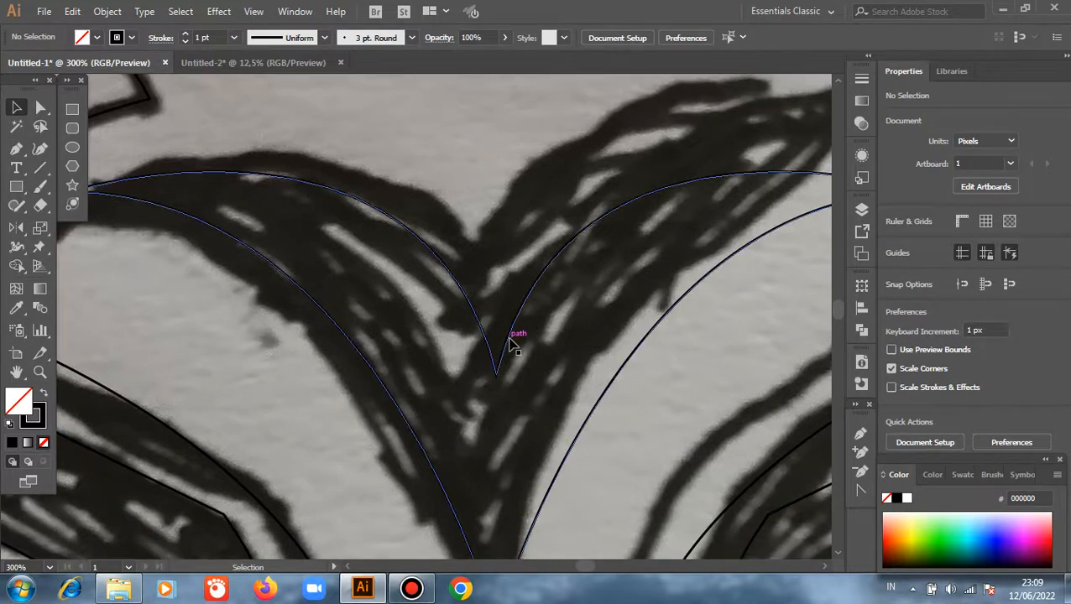
scroll(514, 342, up, 2)
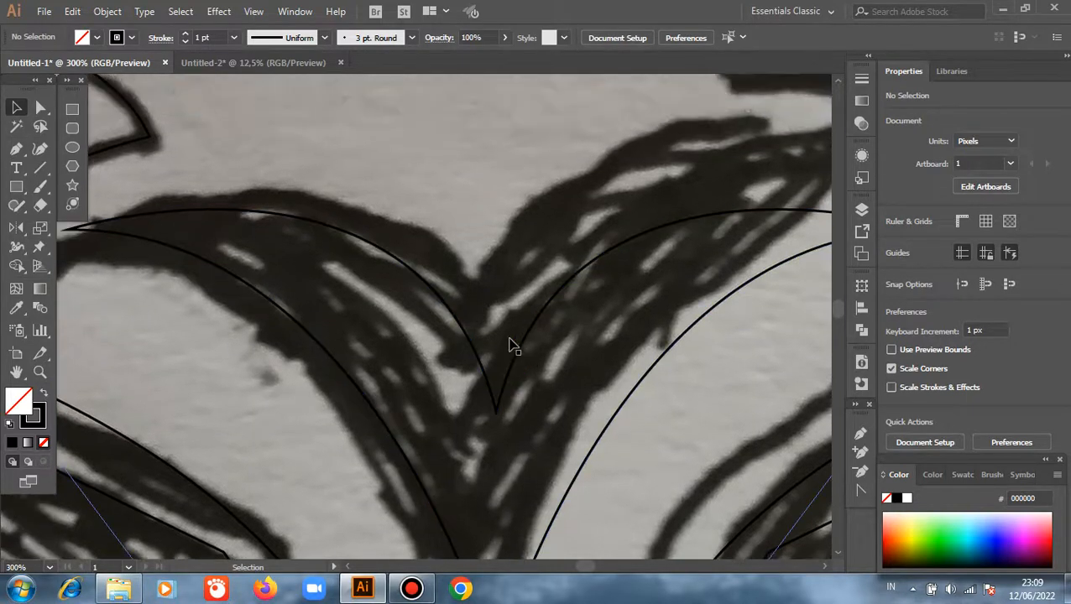
Delete the linked sketch photo behind the traced paths
click(609, 11)
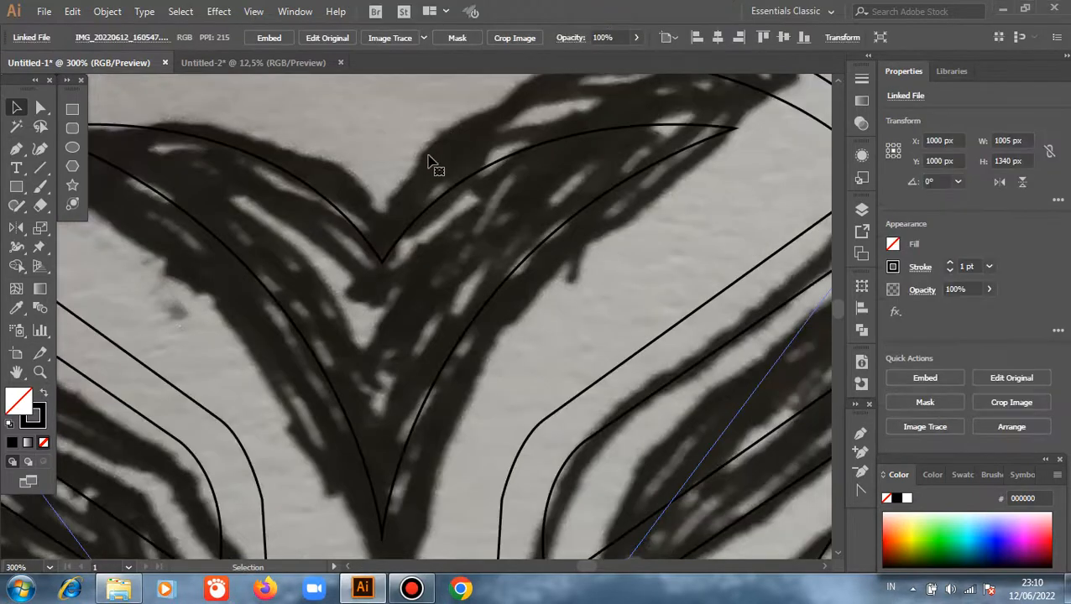
scroll(428, 168, up, 1)
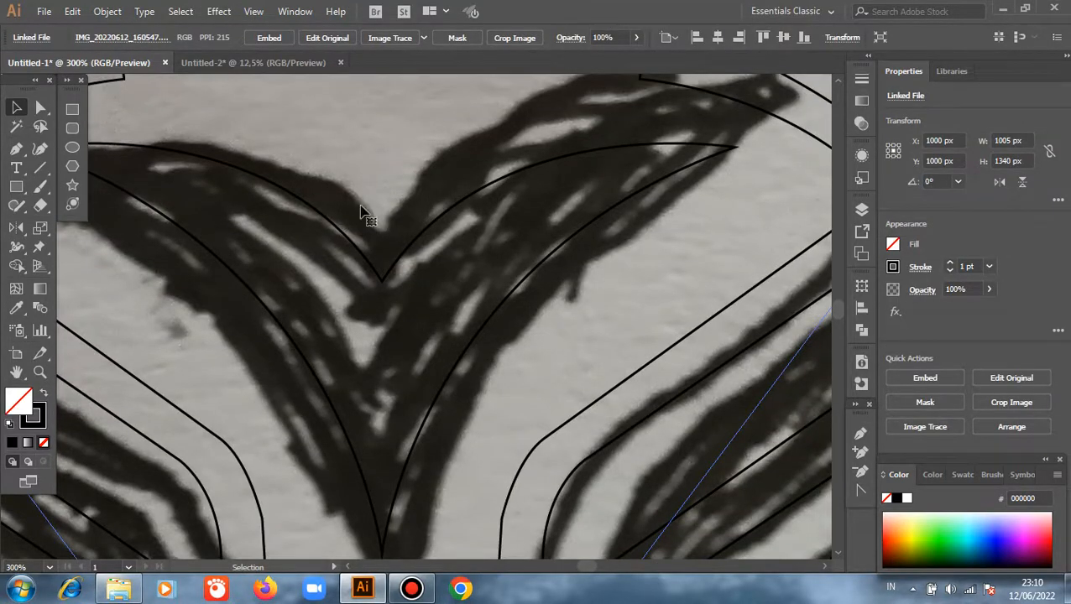
scroll(327, 211, up, 1)
scroll(316, 215, down, 1)
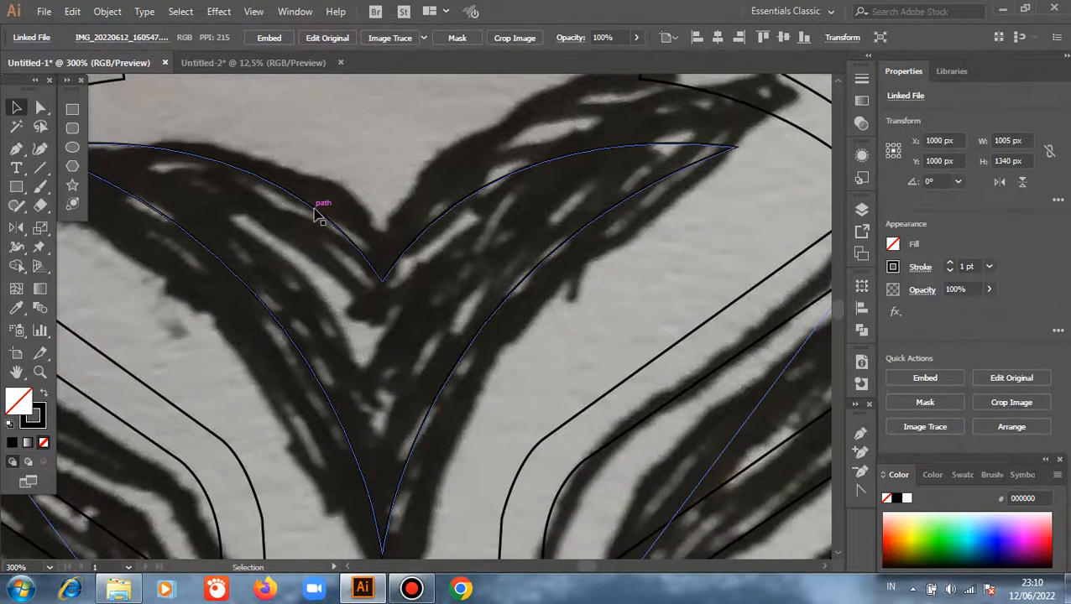
drag(302, 168, 363, 241)
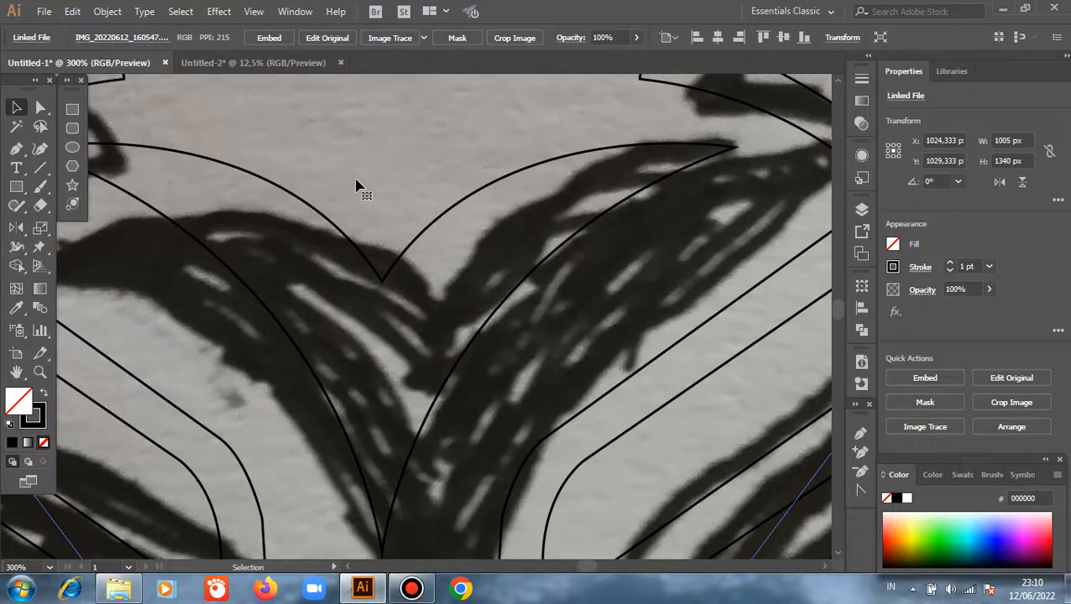
key(Delete)
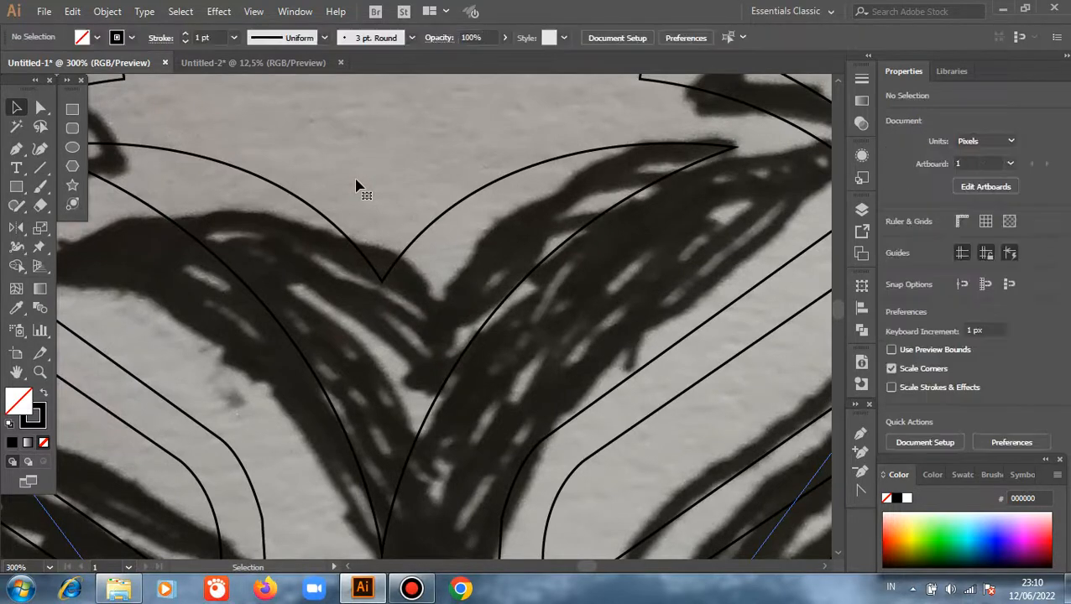
Select the grouped outlines of both birds and the heart and ungroup them
scroll(468, 221, down, 1)
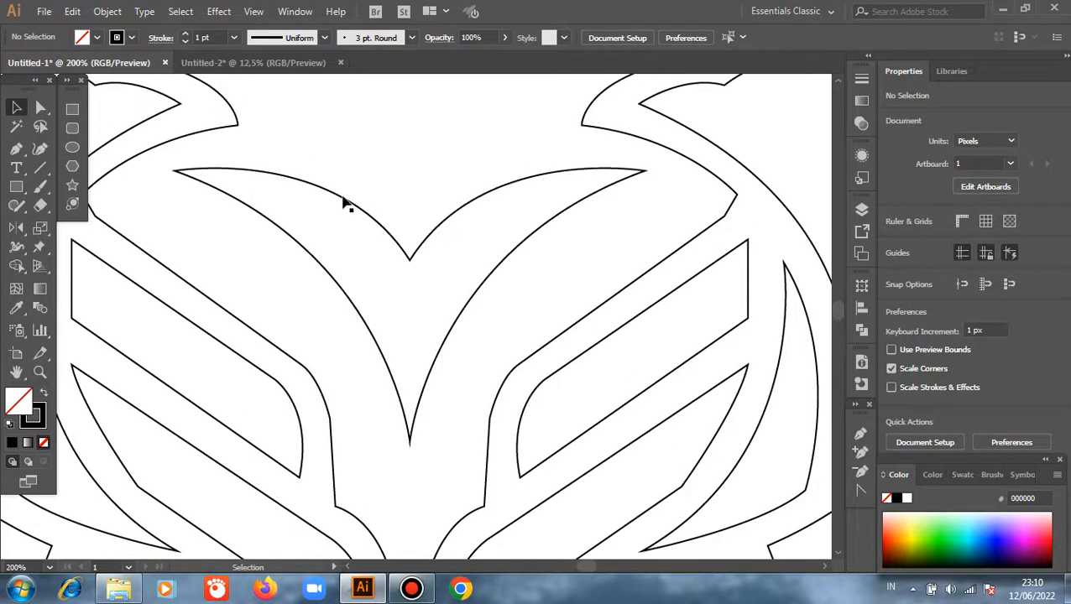
drag(124, 104, 418, 142)
right_click(421, 138)
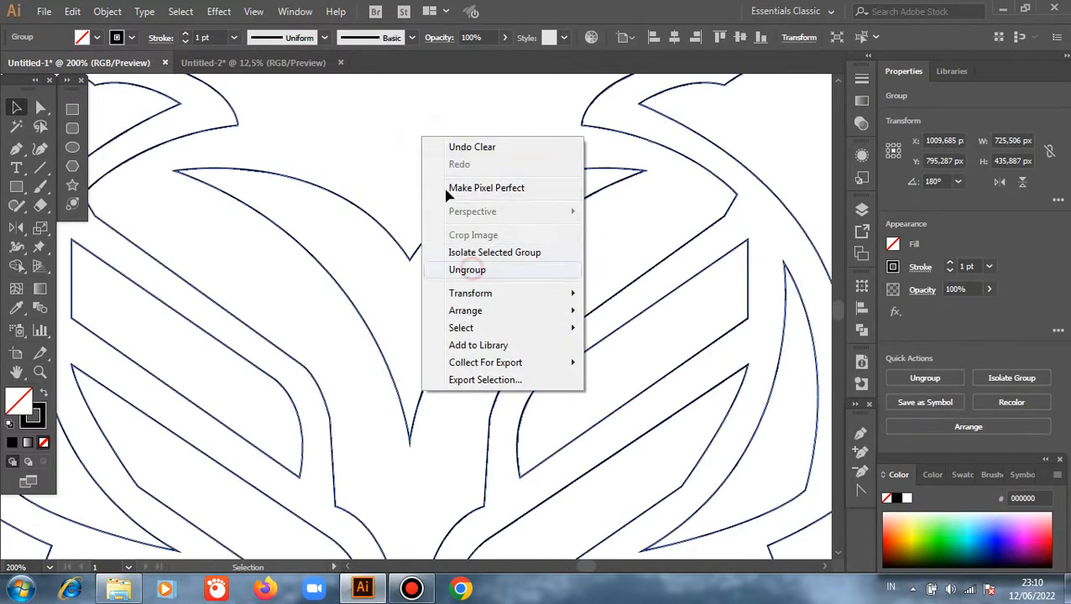
click(420, 124)
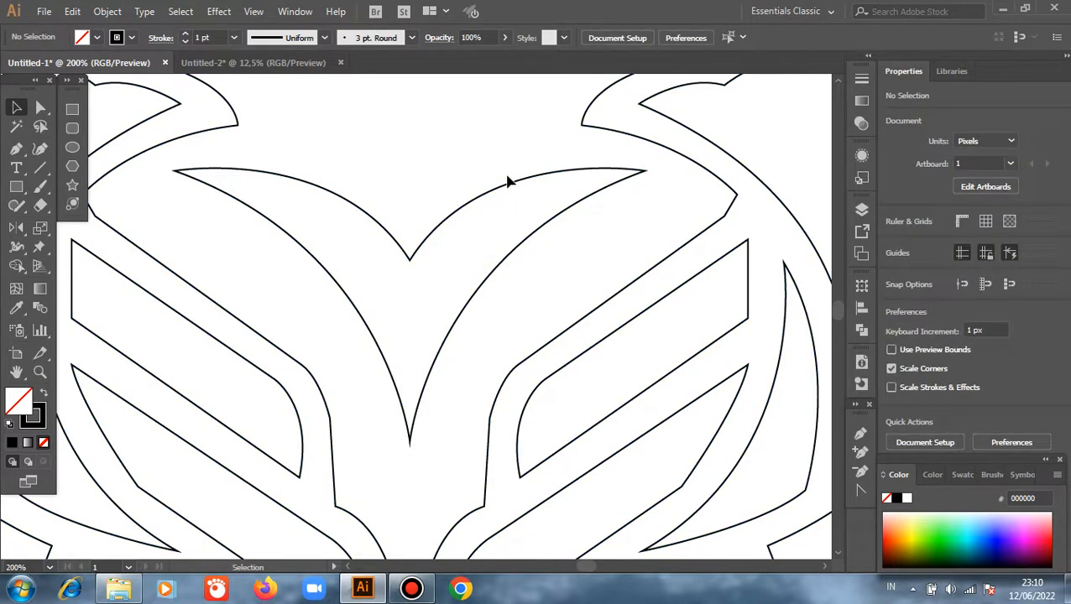
Select both birds' outer body outlines and swap fill and stroke, giving them a black fill with no stroke
key(ctrl+minus)
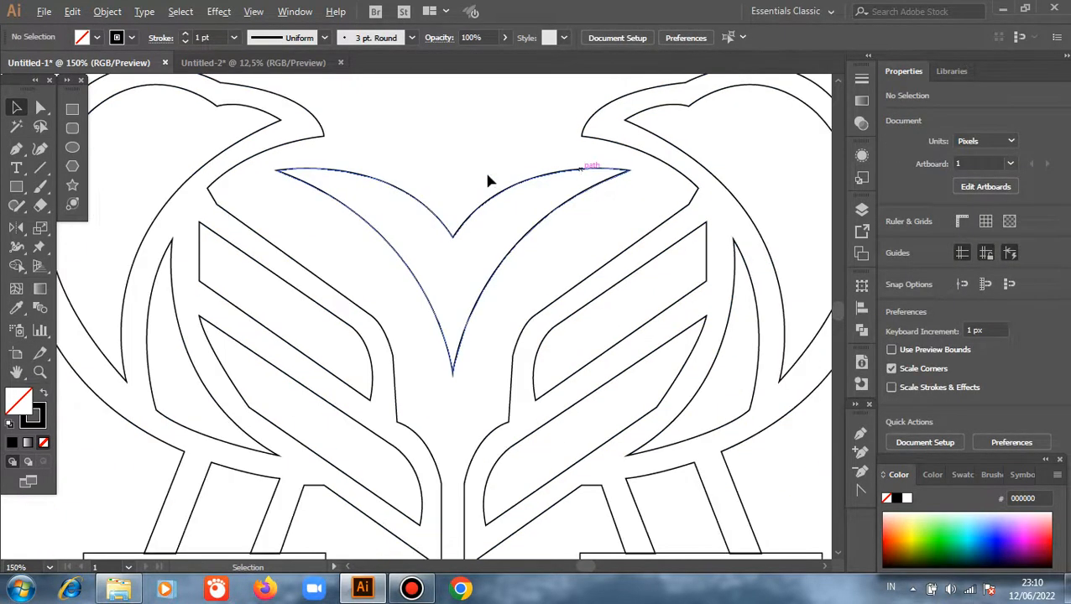
key(ctrl+minus)
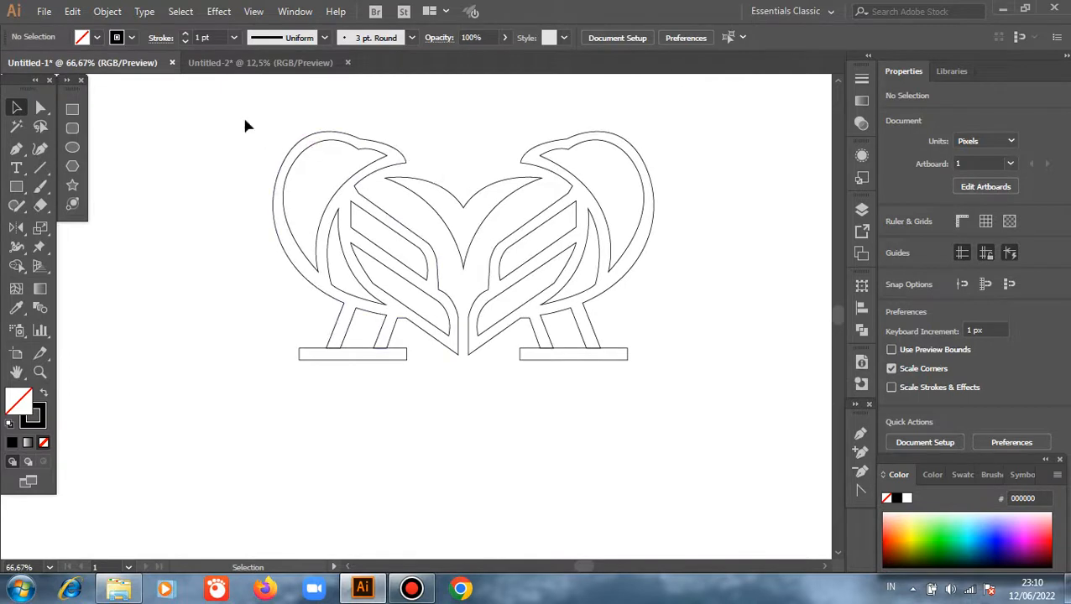
drag(245, 126, 663, 323)
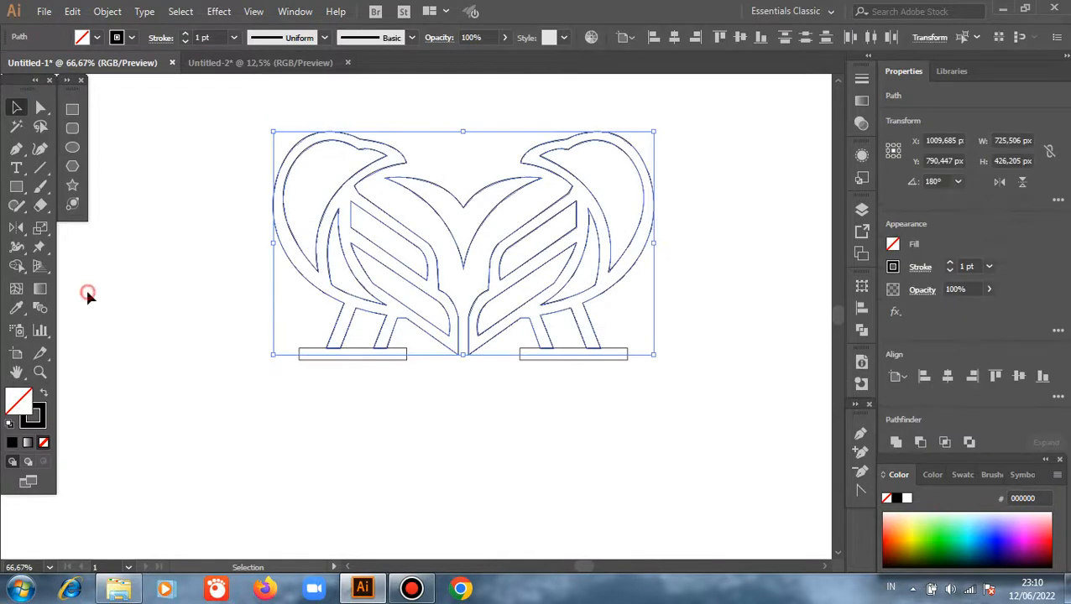
click(168, 145)
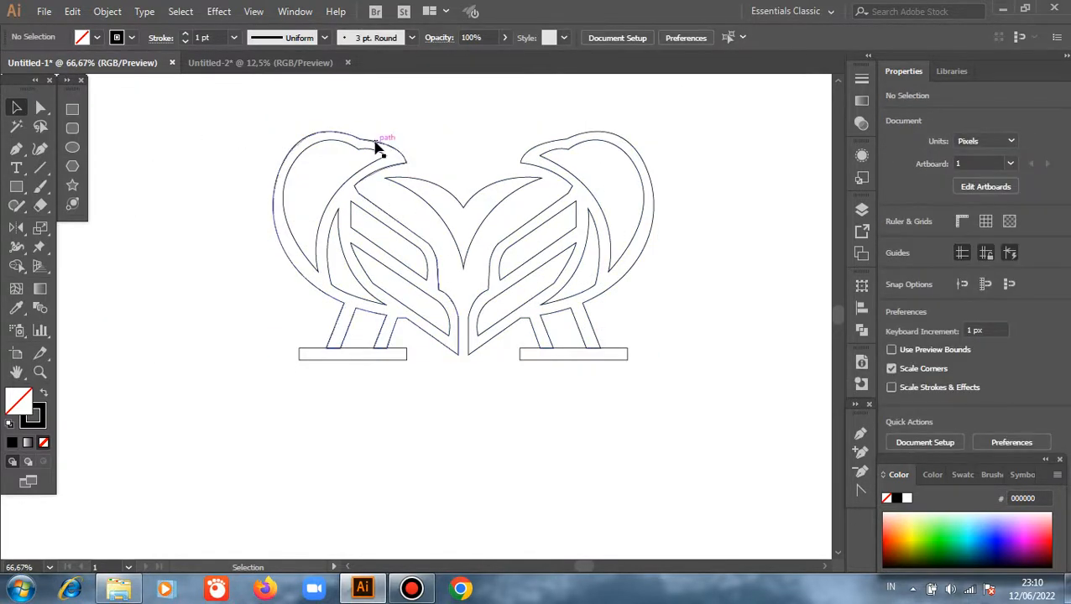
click(375, 142)
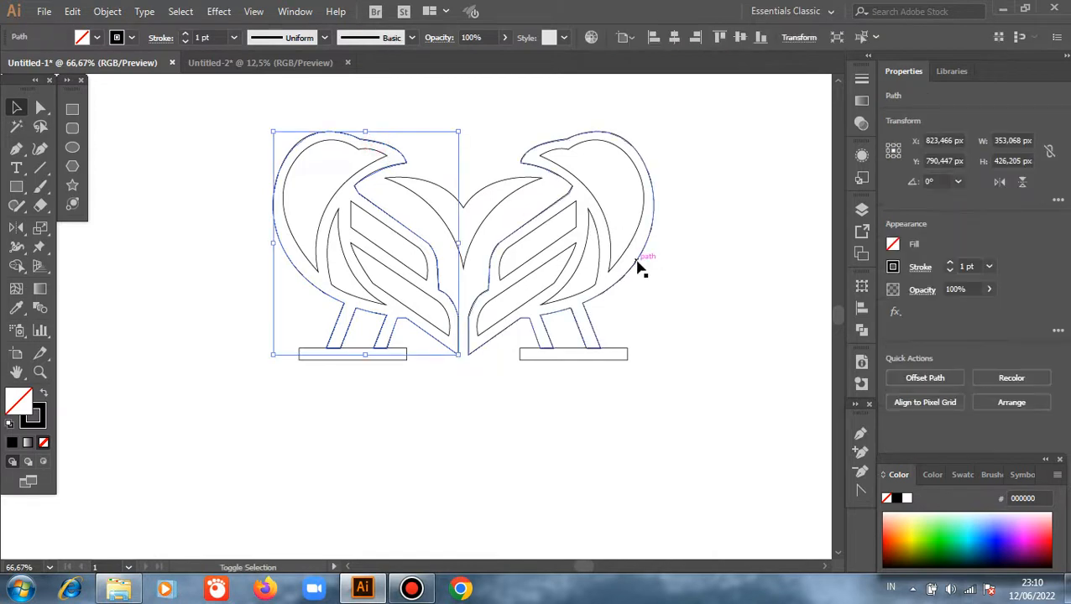
key(ctrl+a)
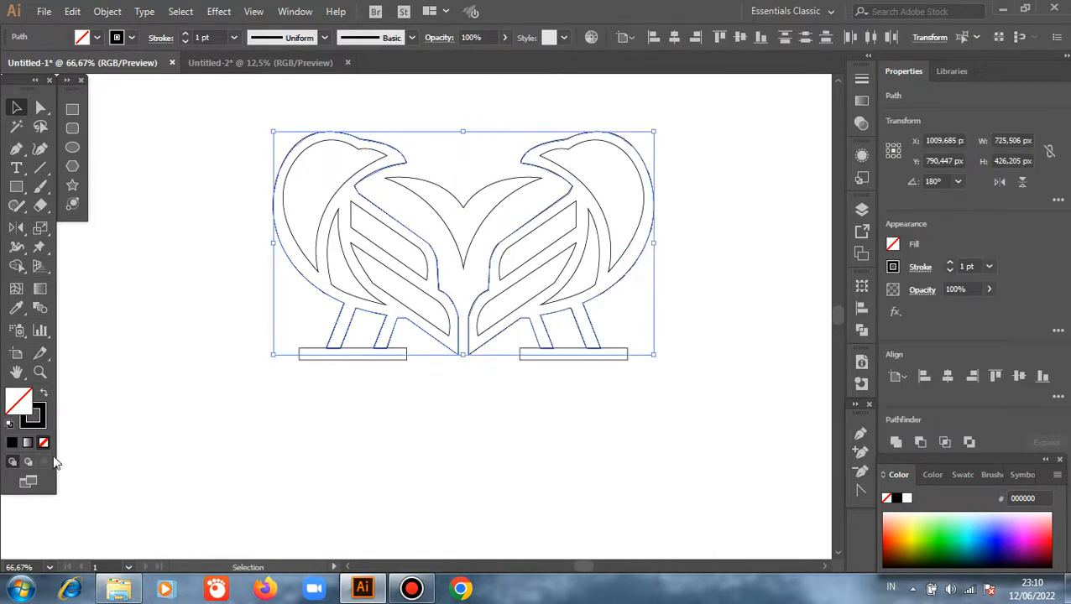
click(45, 394)
click(123, 372)
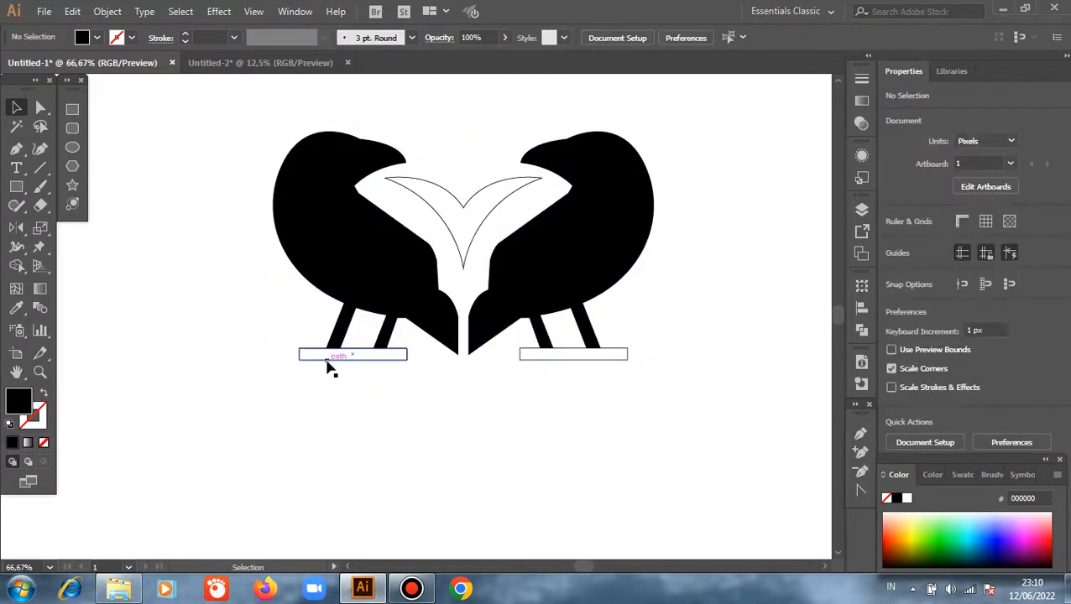
Give the two base rectangles and the heart shape a black fill with no stroke, and deselect them
shift+click(572, 355)
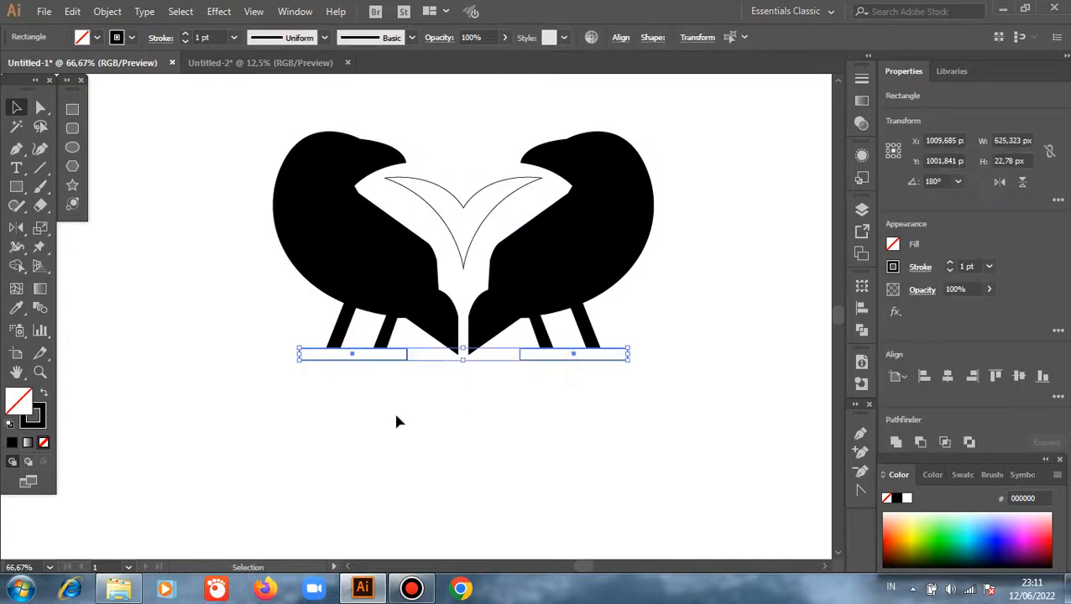
shift+click(460, 333)
key(i)
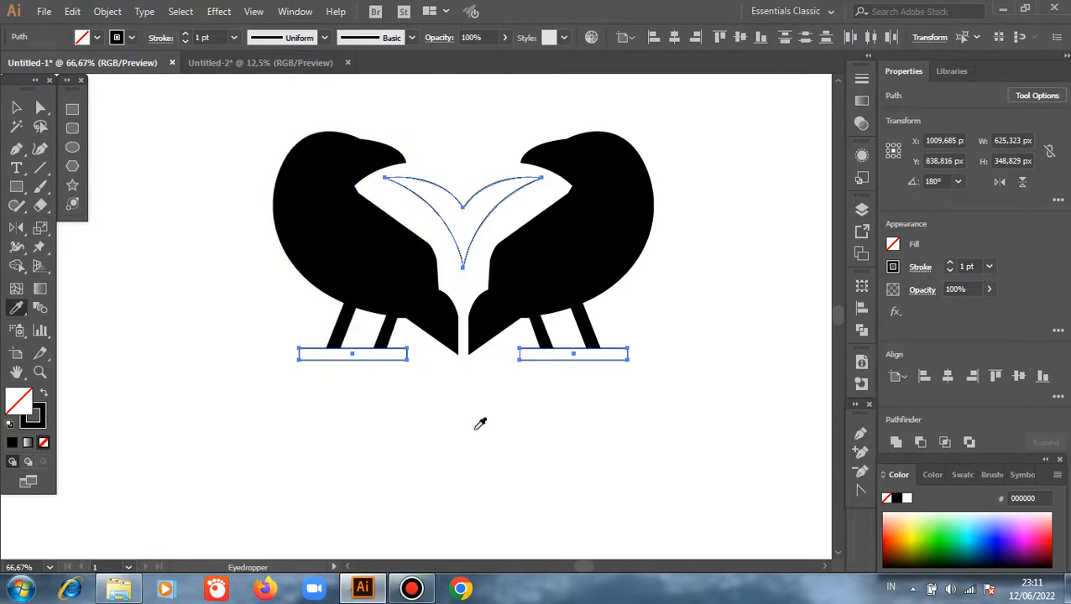
click(44, 396)
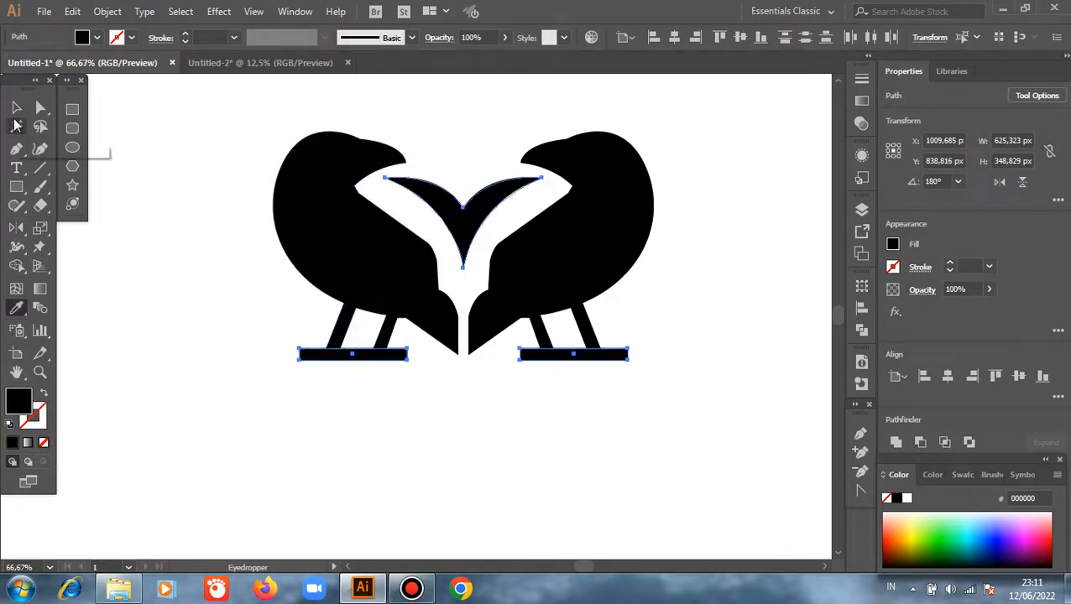
click(17, 108)
click(127, 225)
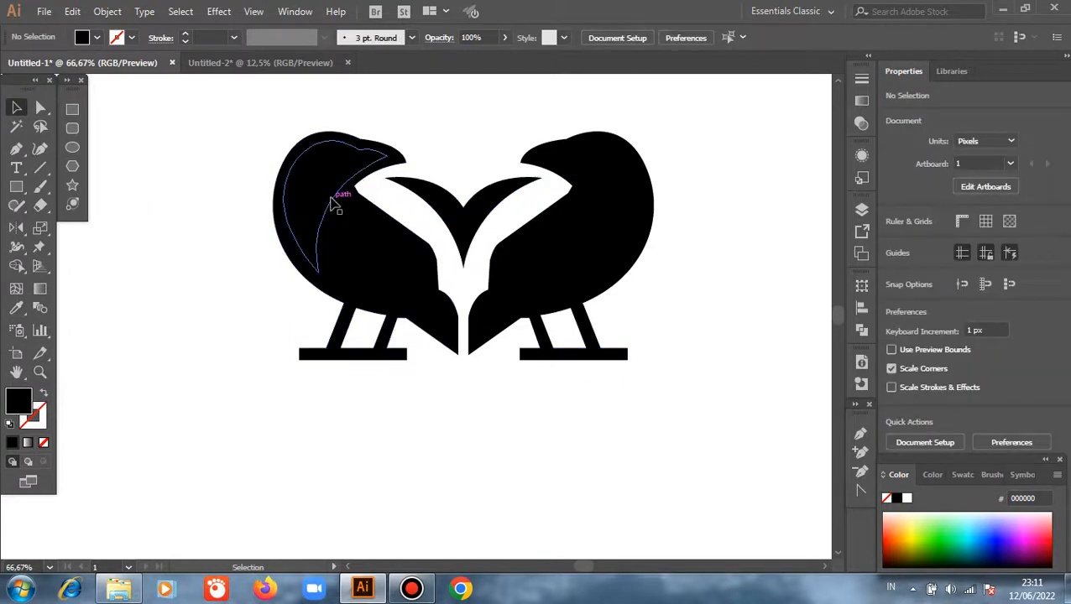
Fill the large curved head-and-back shape inside each bird with red (#ed1c24) and remove its stroke
click(373, 215)
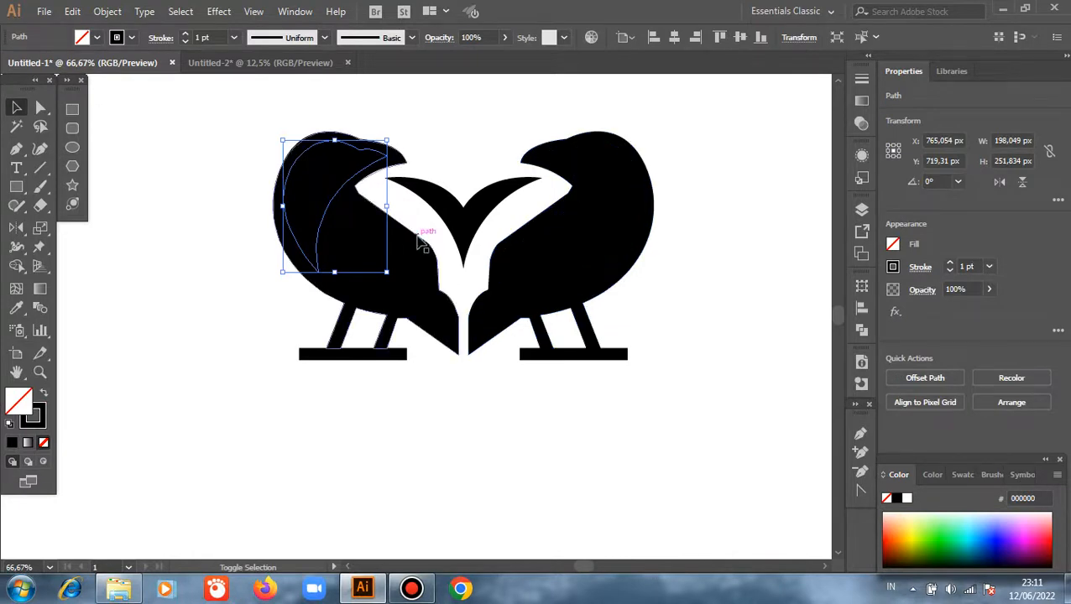
shift+click(579, 183)
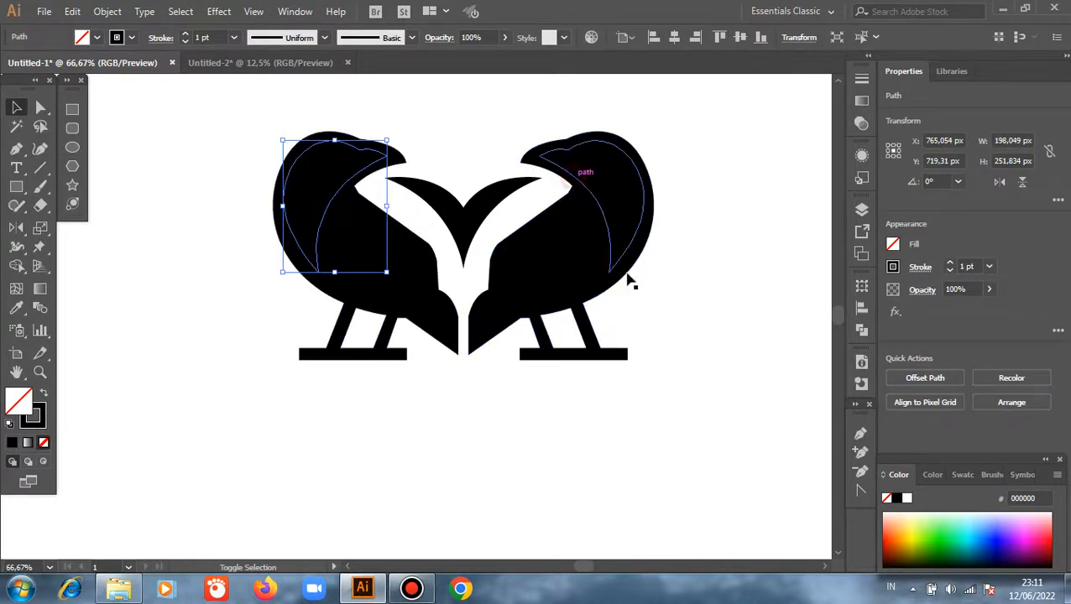
click(962, 475)
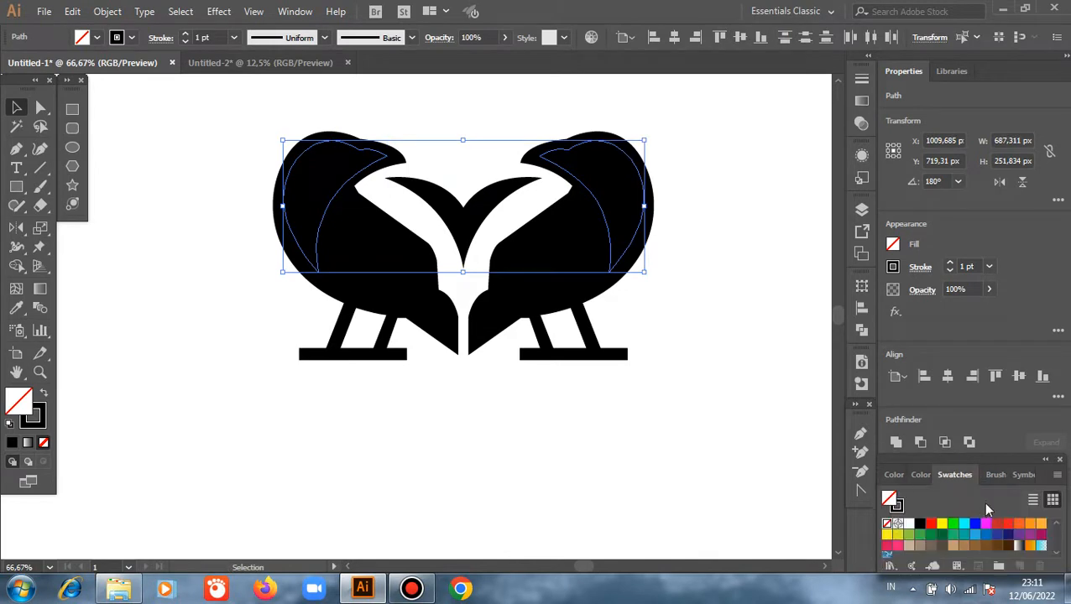
click(1007, 524)
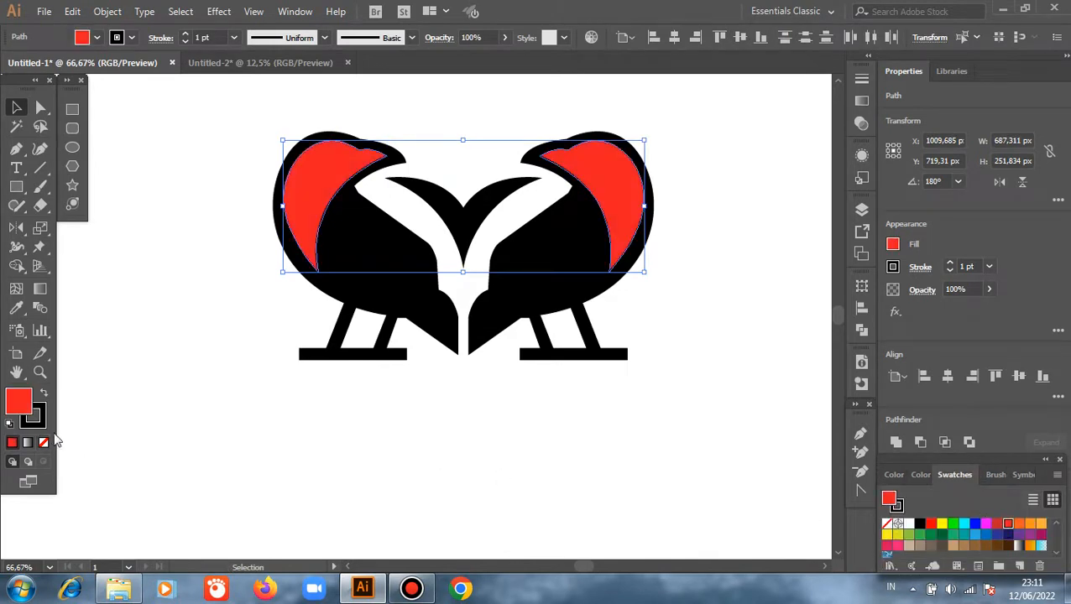
click(38, 424)
click(45, 444)
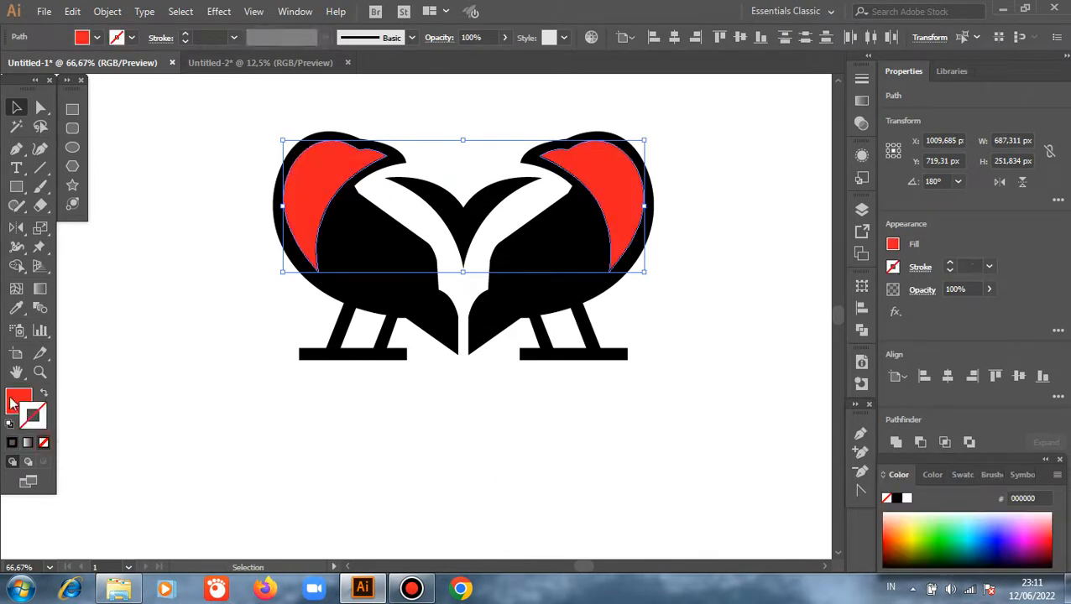
click(11, 404)
click(228, 375)
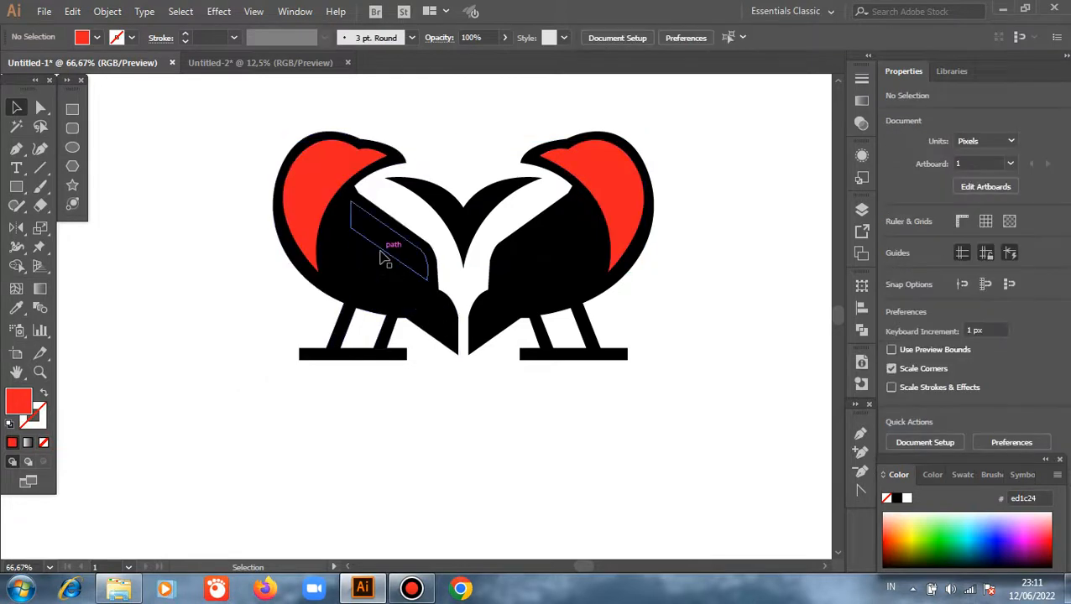
Fill the upper wing shape and the thin curved belly shape in both birds with white, remove their strokes, and deselect
click(382, 260)
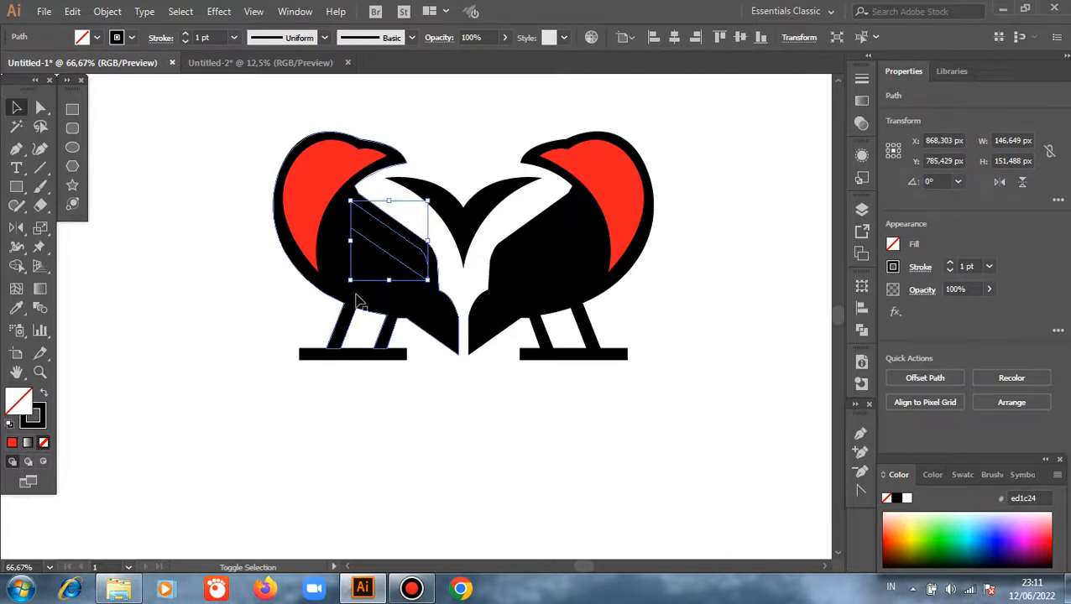
shift+click(358, 302)
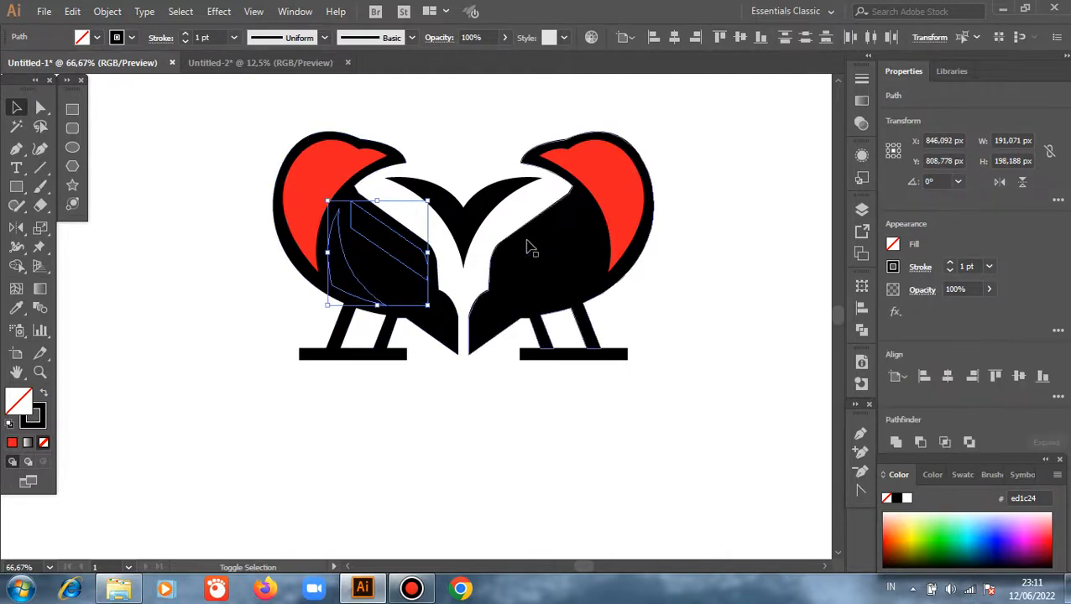
shift+click(529, 244)
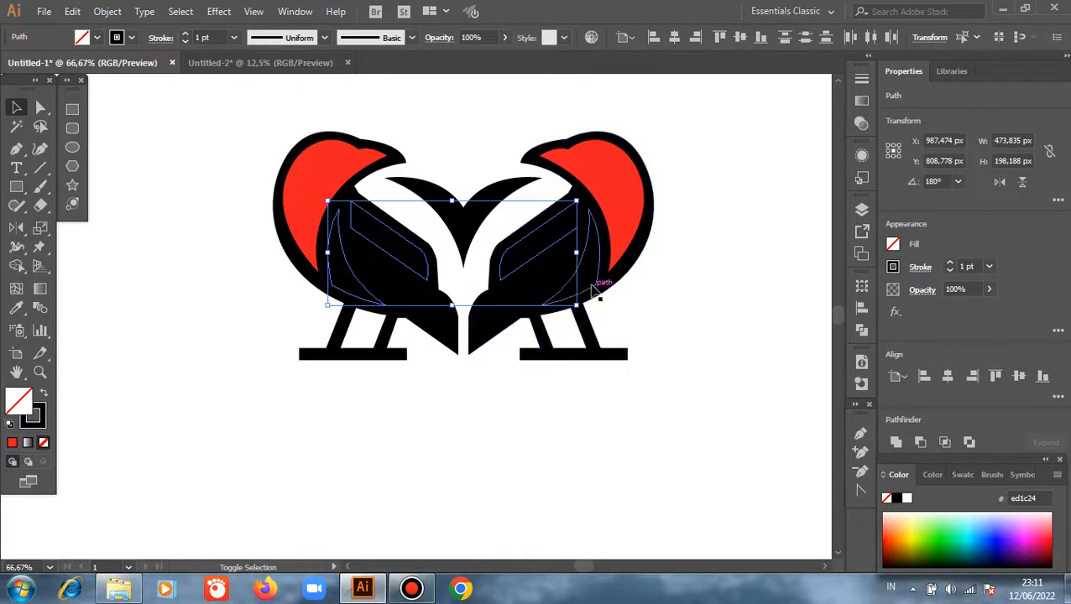
shift+click(591, 286)
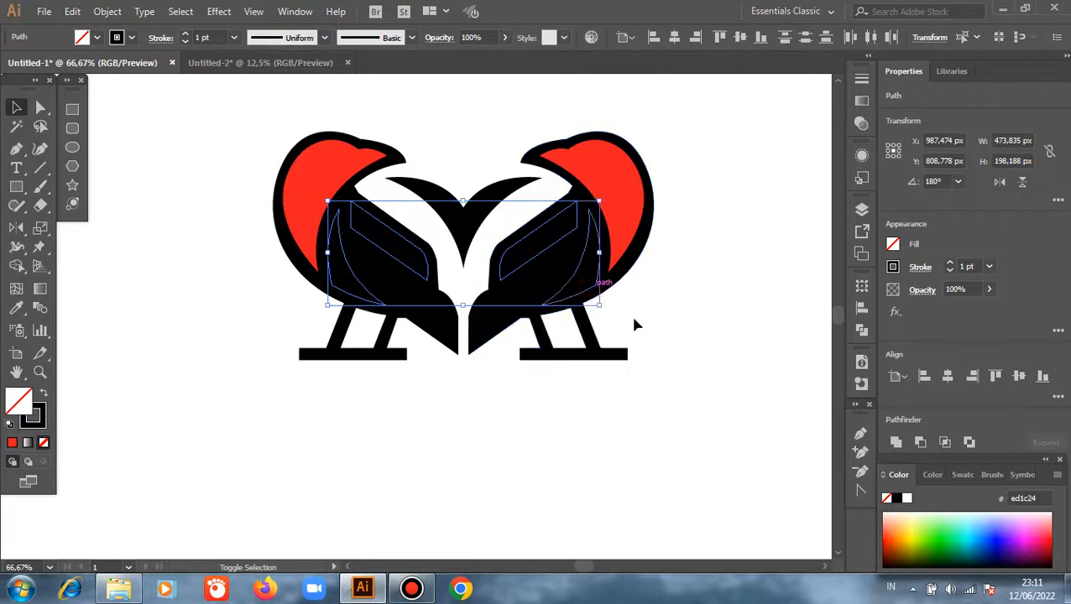
click(905, 501)
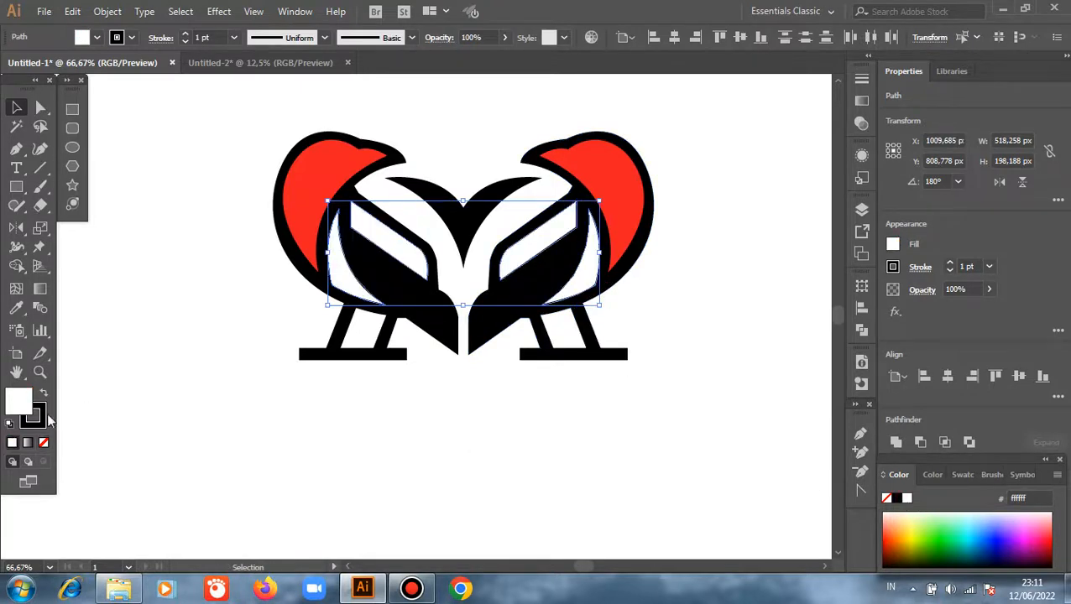
click(44, 443)
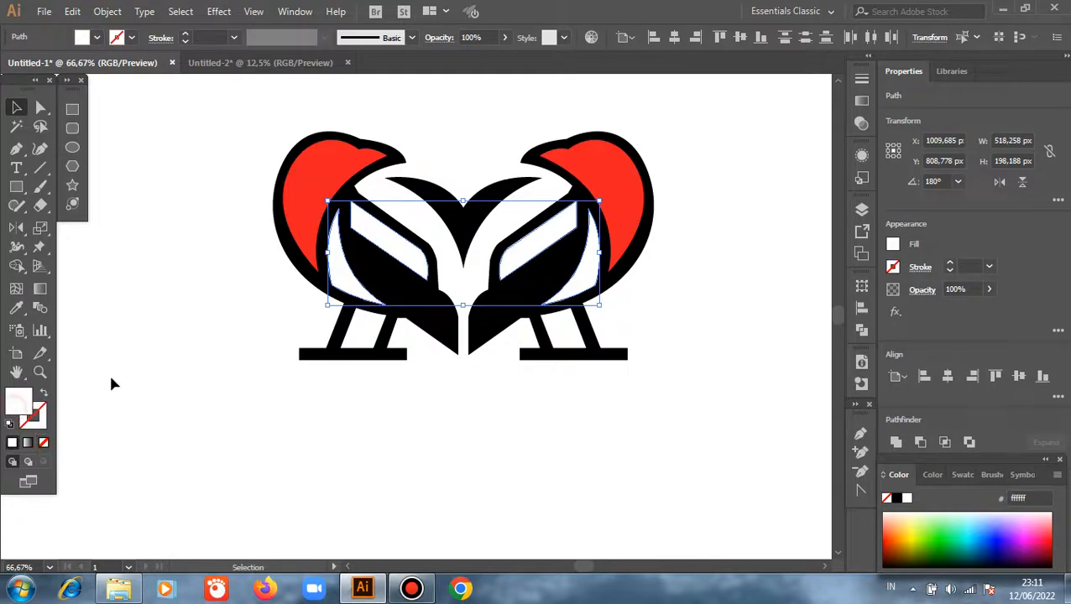
click(342, 332)
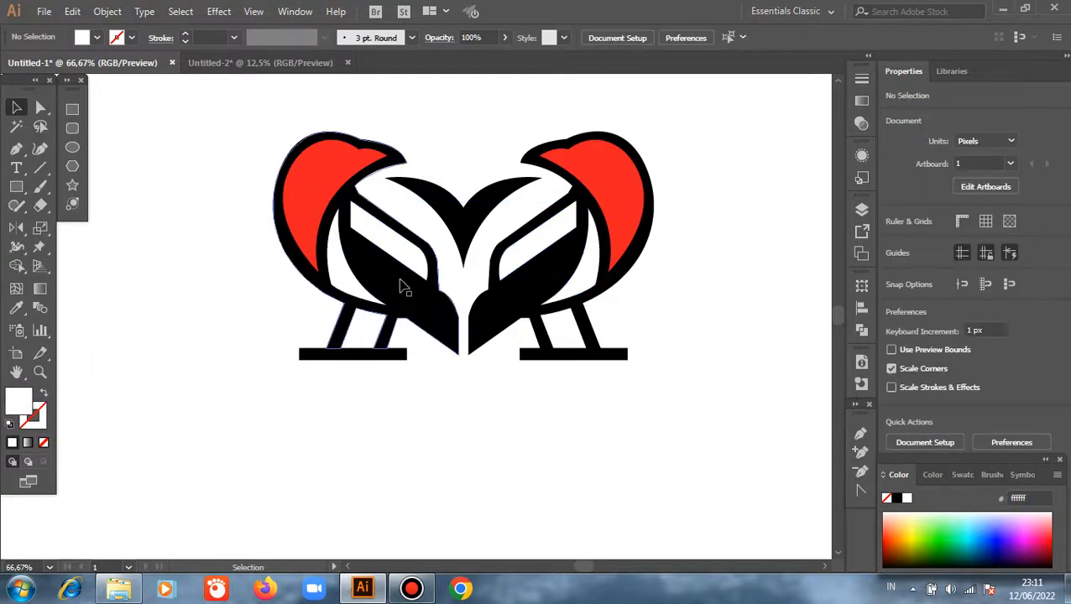
Select the lower wing shape in both birds and sample the red, stroke-free look of the head shape onto them
click(406, 280)
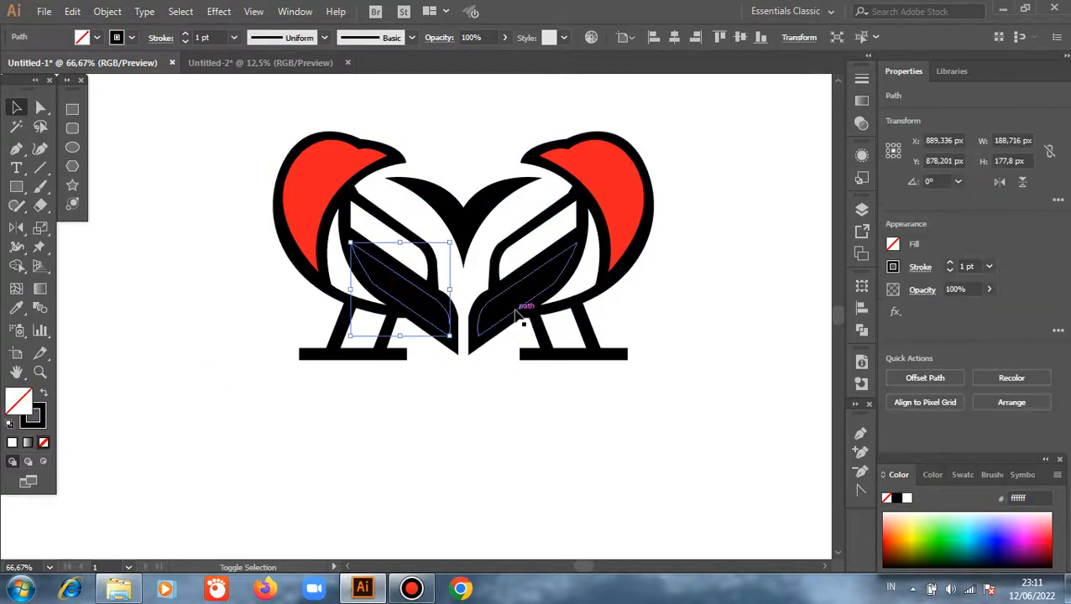
shift+click(480, 326)
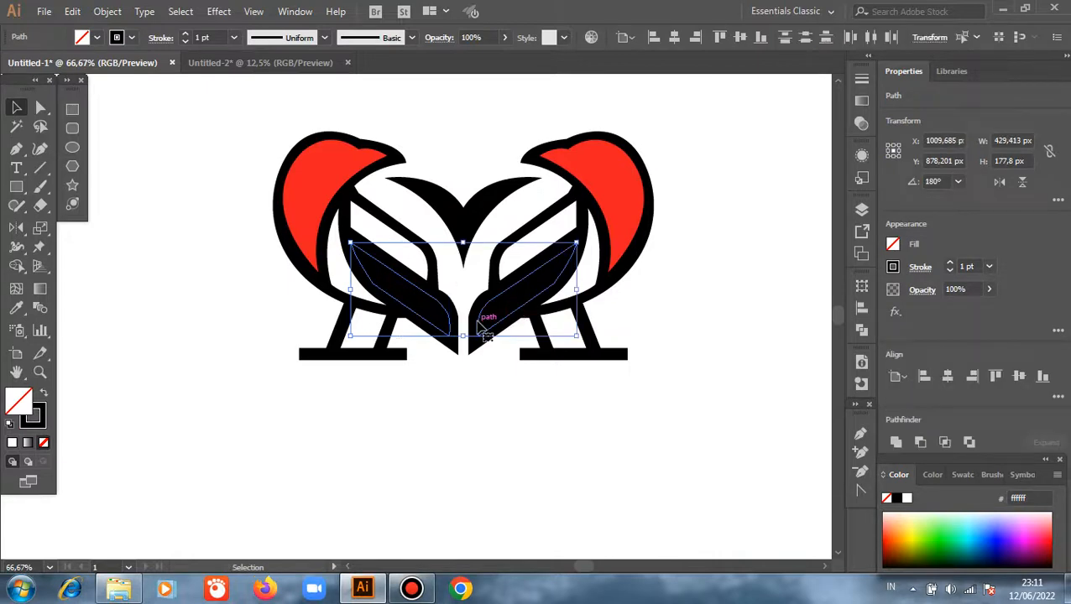
key(i)
click(309, 189)
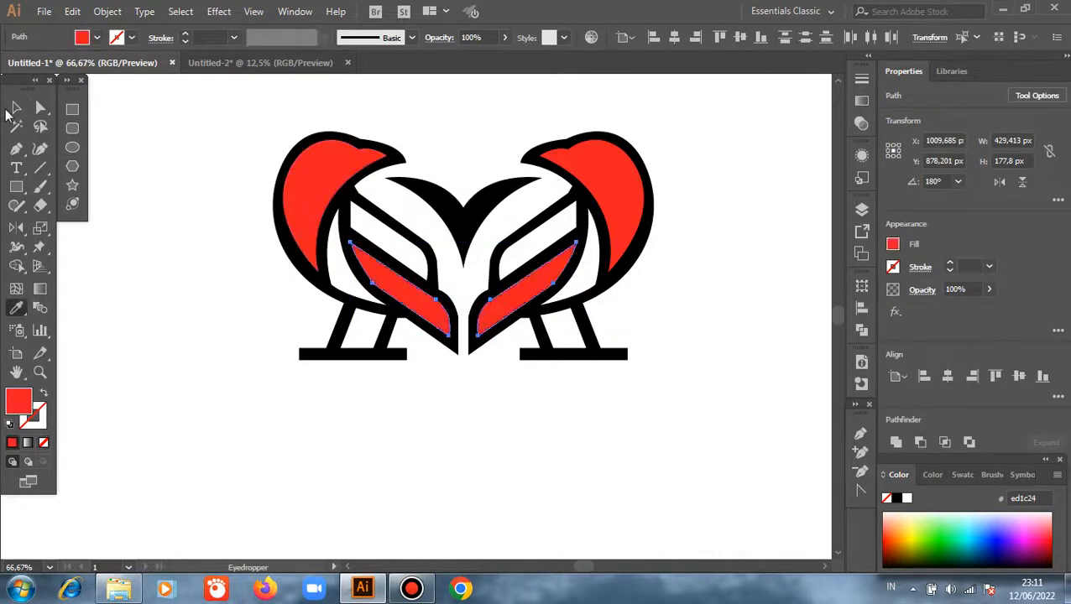
Select all shapes of both birds, the bases and the heart, group them, and deselect
click(14, 108)
drag(192, 109, 709, 411)
right_click(142, 238)
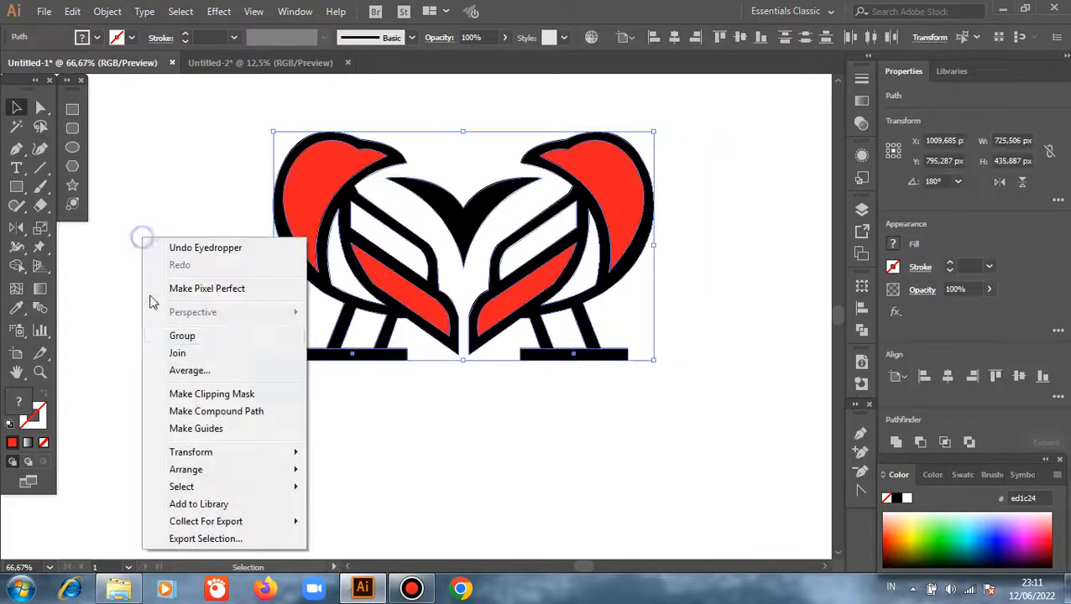
click(178, 335)
scroll(203, 286, down, 1)
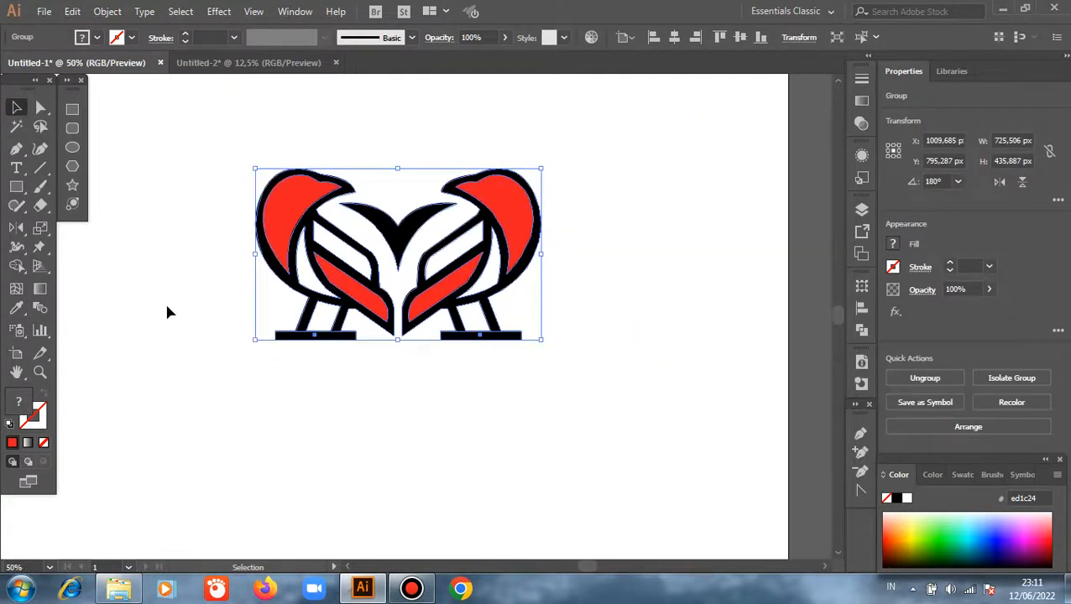
click(172, 314)
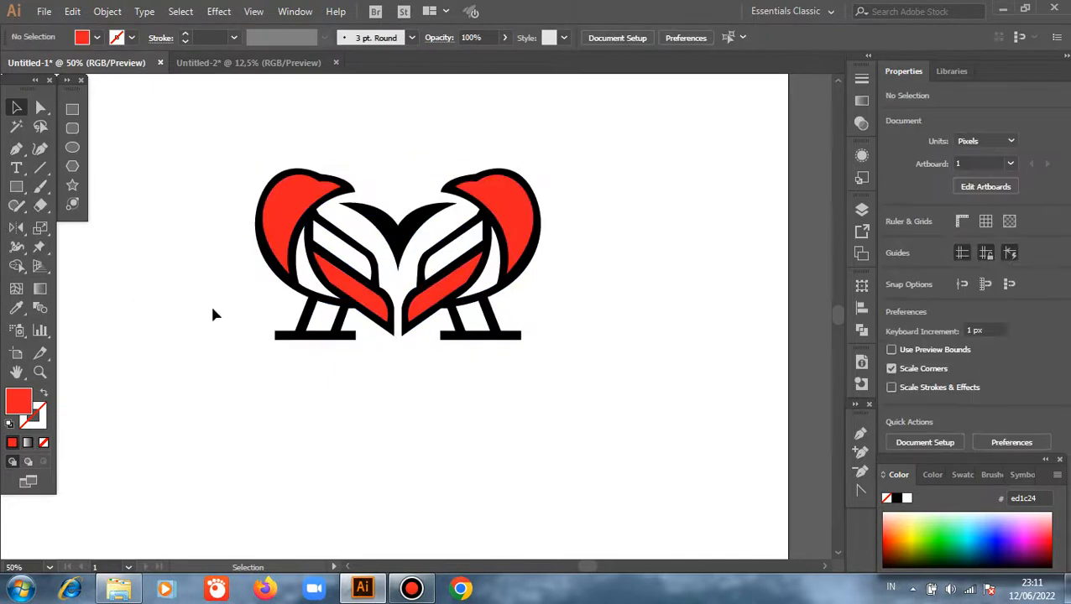
Centre the grouped logo horizontally and vertically on the artboard, and deselect it
click(542, 176)
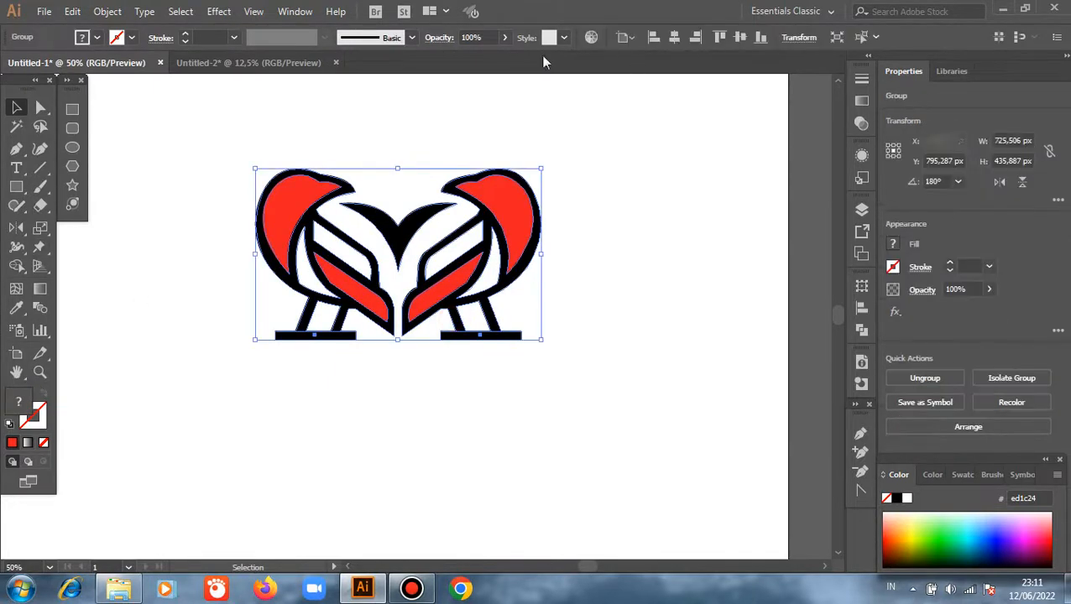
click(674, 37)
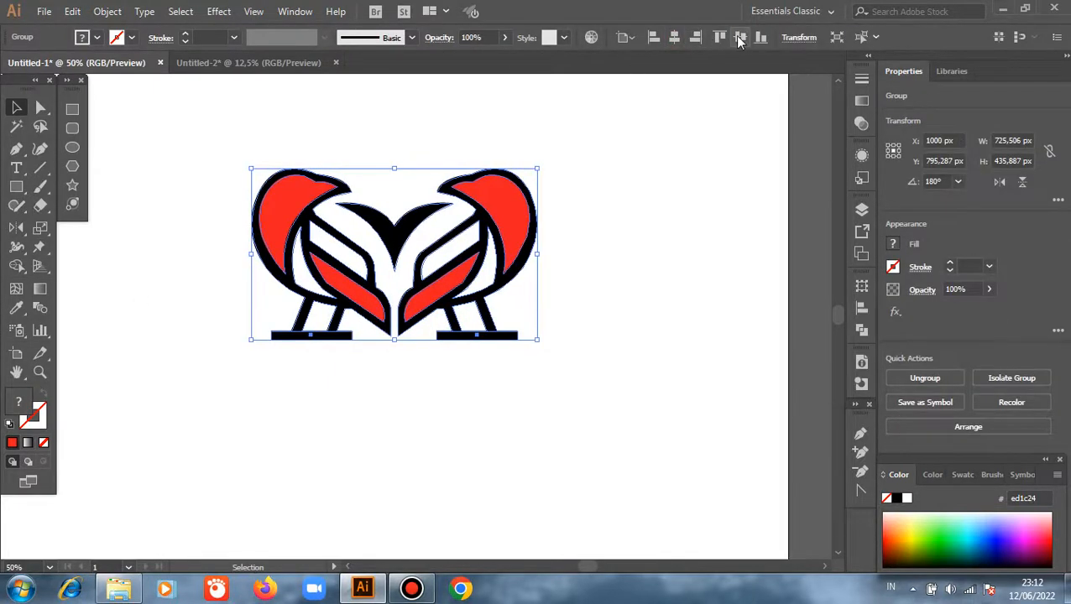
click(739, 37)
click(609, 291)
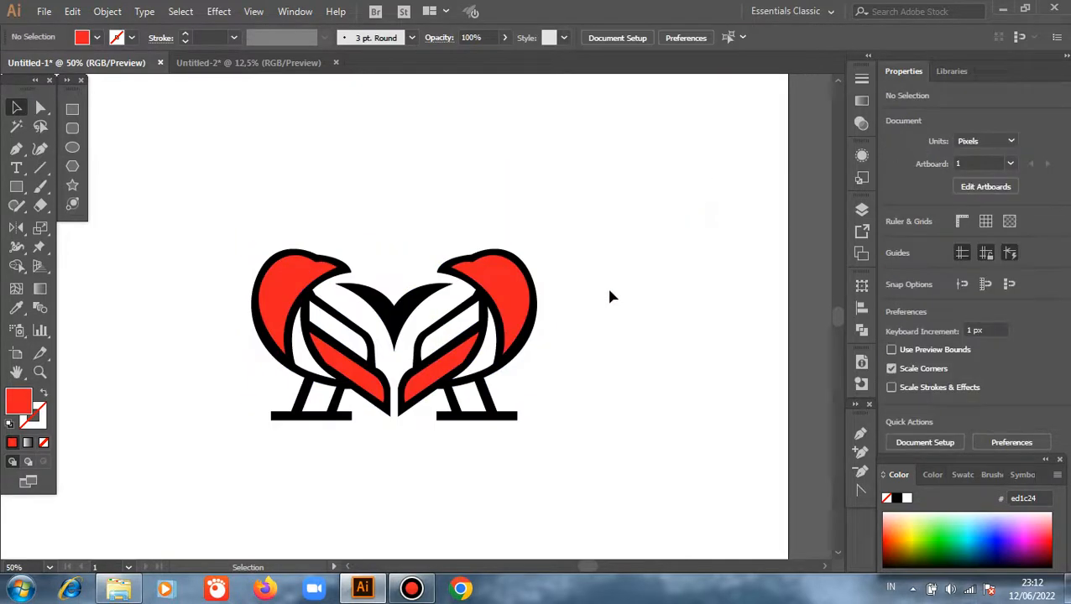
Examine the finished logo up close, checking its outlines, fills and symmetry
scroll(609, 291, down, 1)
scroll(238, 330, up, 1)
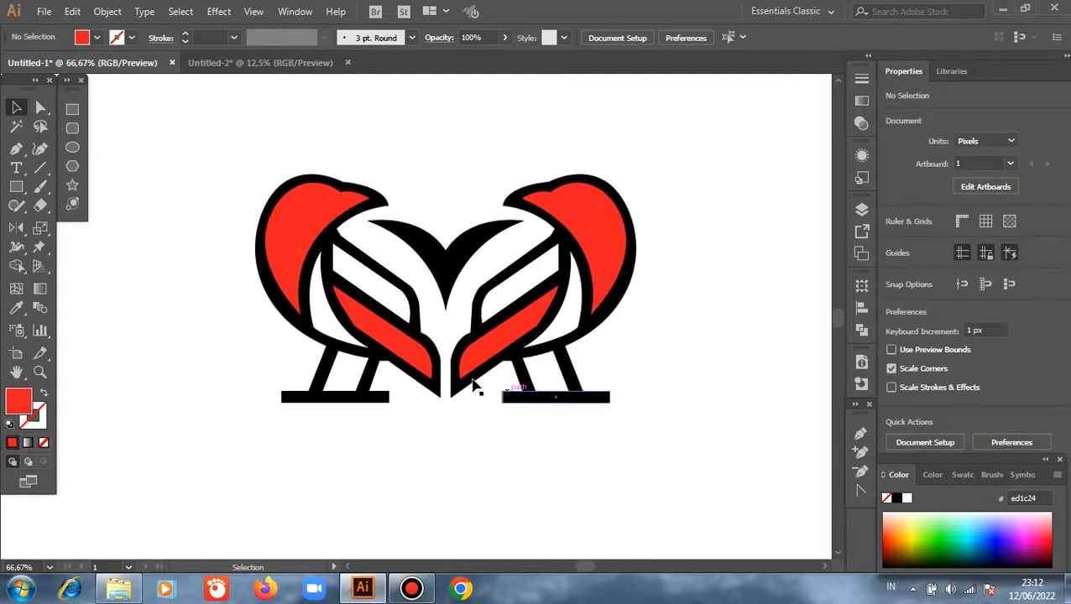
scroll(438, 330, up, 1)
scroll(438, 329, up, 1)
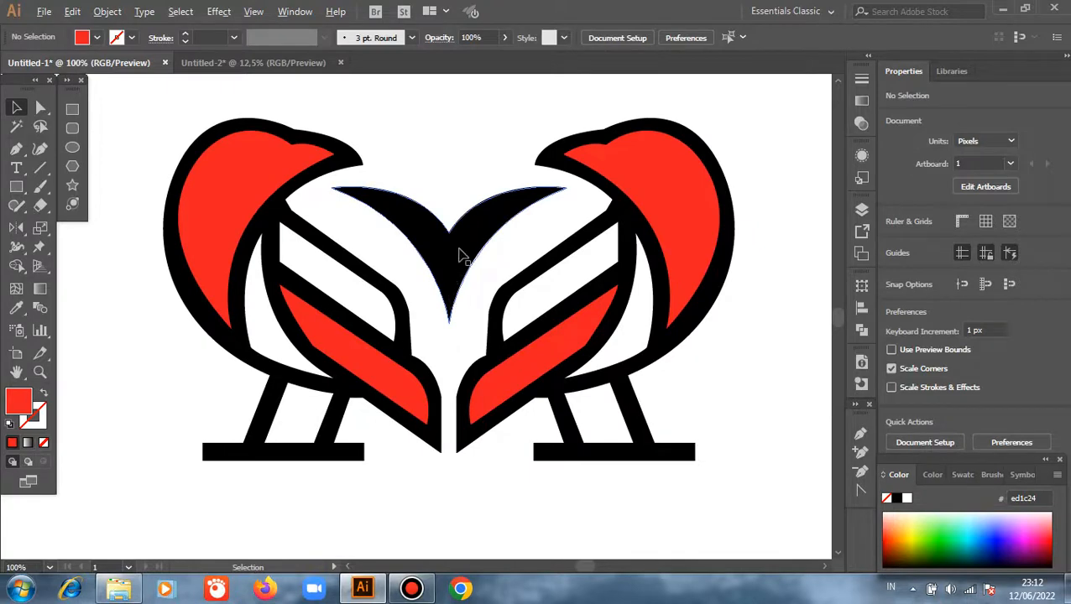
scroll(461, 263, up, 1)
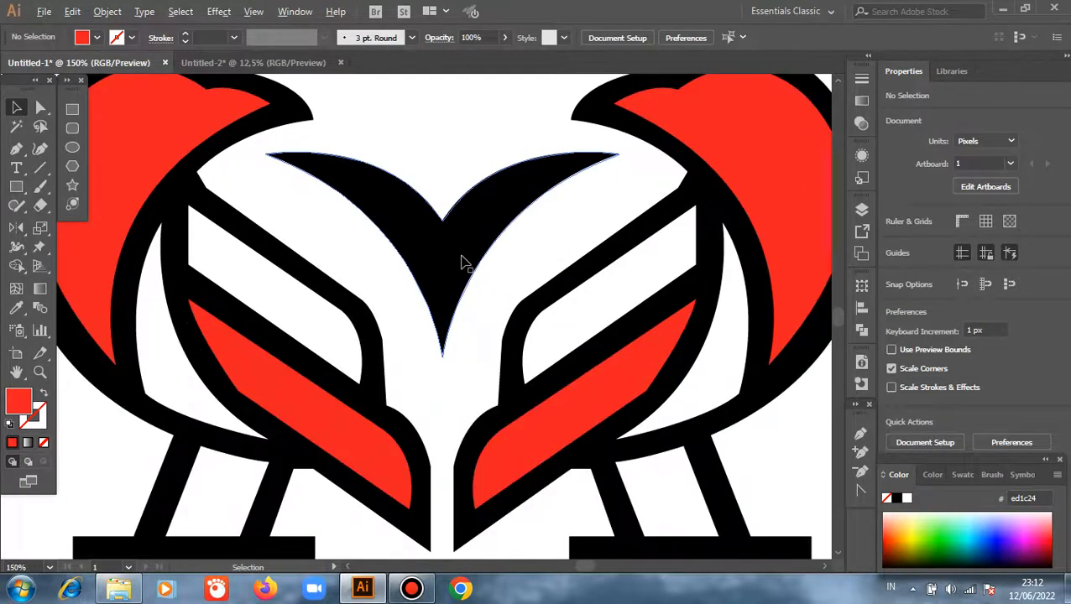
scroll(461, 263, down, 1)
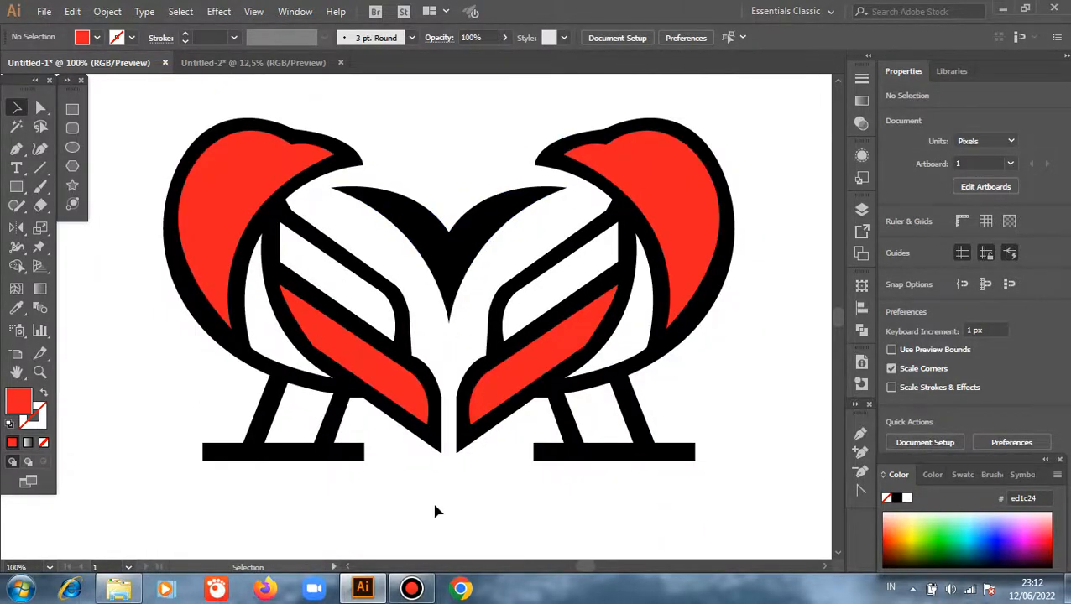
scroll(435, 507, up, 1)
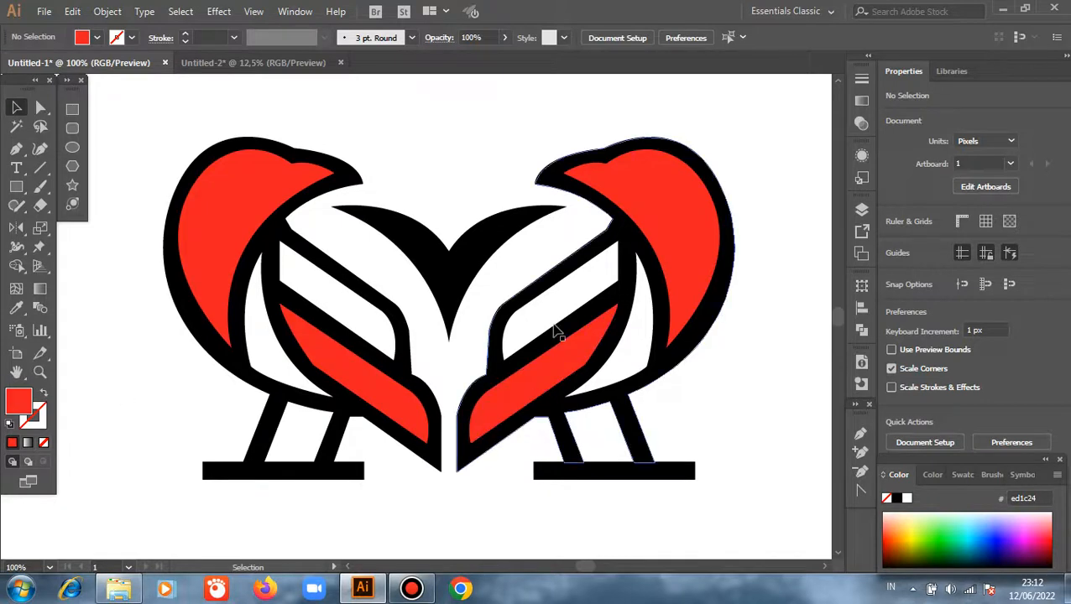
scroll(797, 120, up, 1)
scroll(797, 120, down, 1)
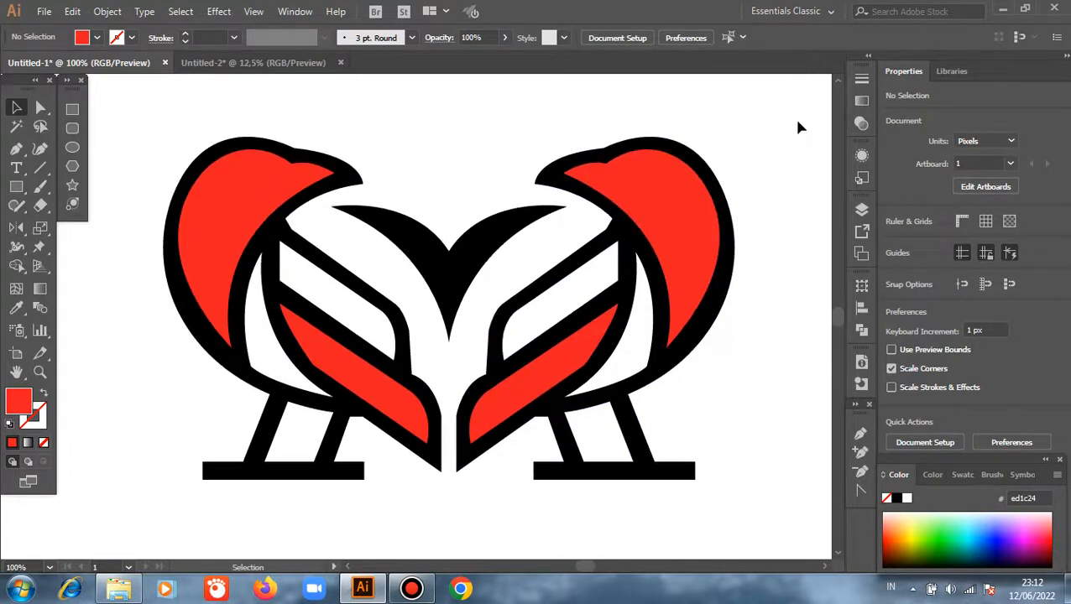
scroll(790, 123, up, 1)
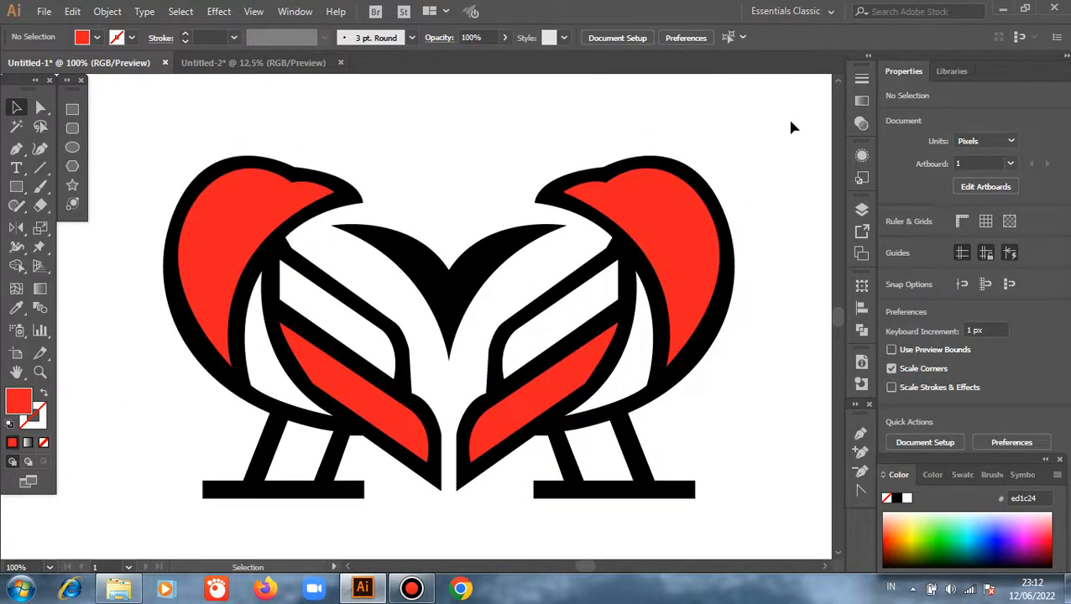
scroll(790, 122, down, 1)
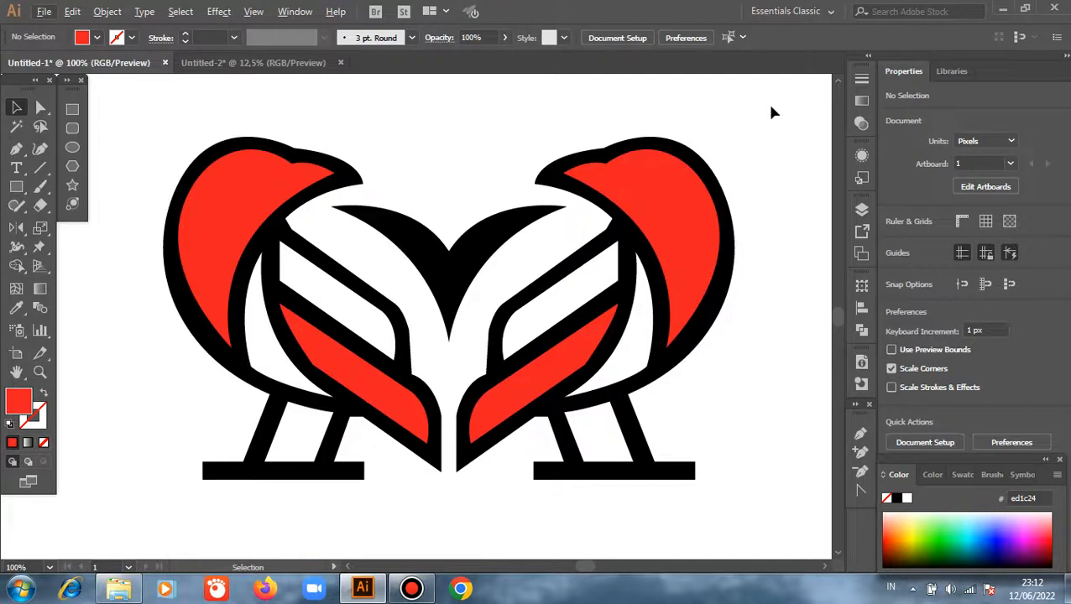
mouse_move(678, 6)
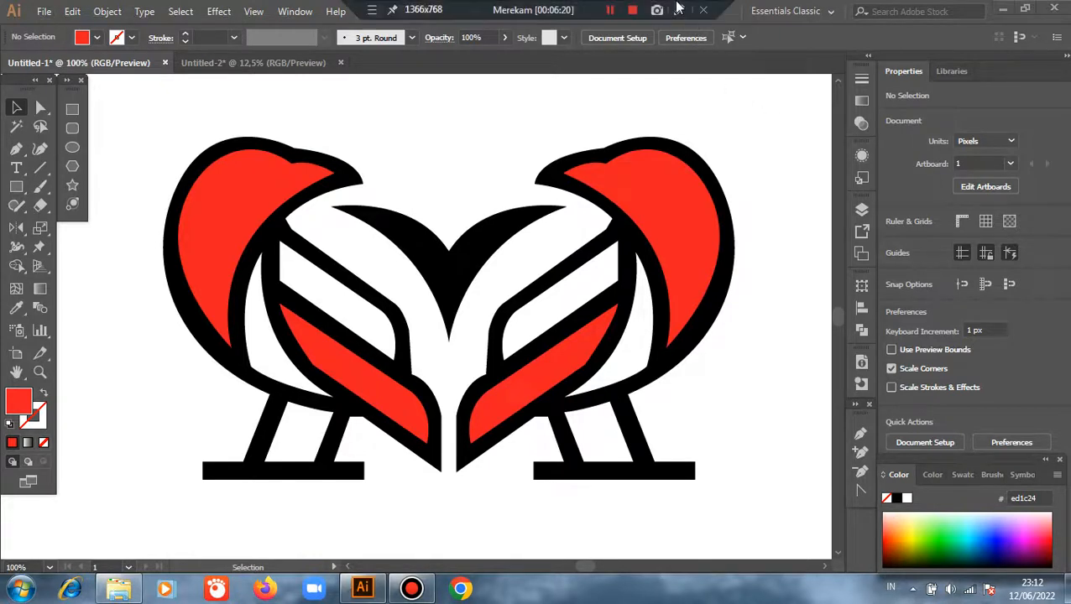